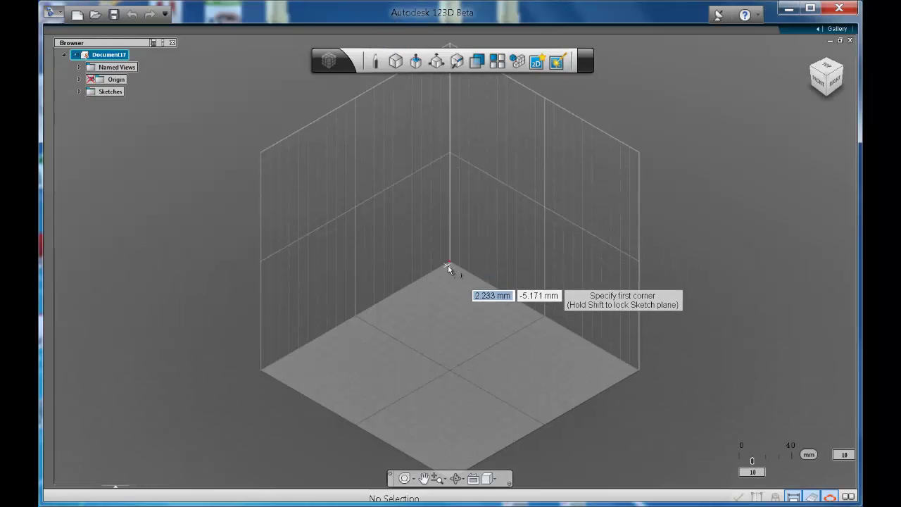
Step: Start a box at the origin with a 40 x 40 mm base
click(449, 263)
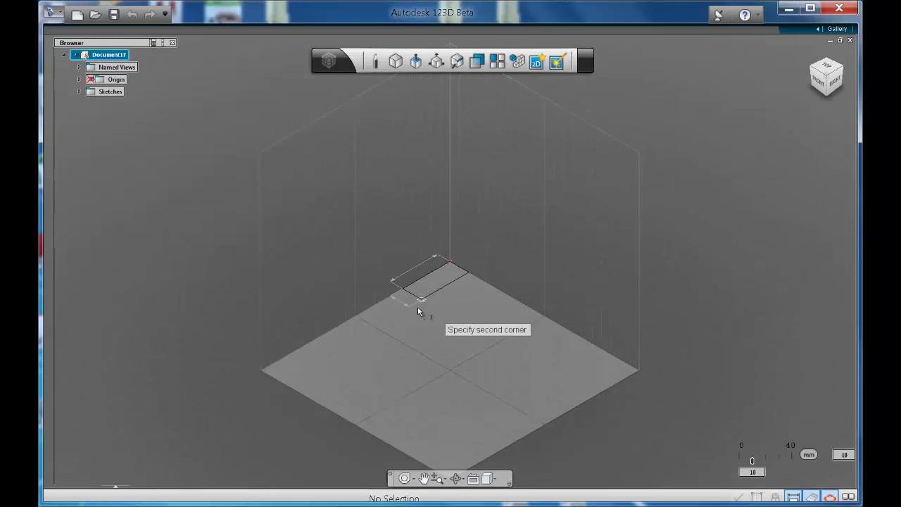
click(451, 307)
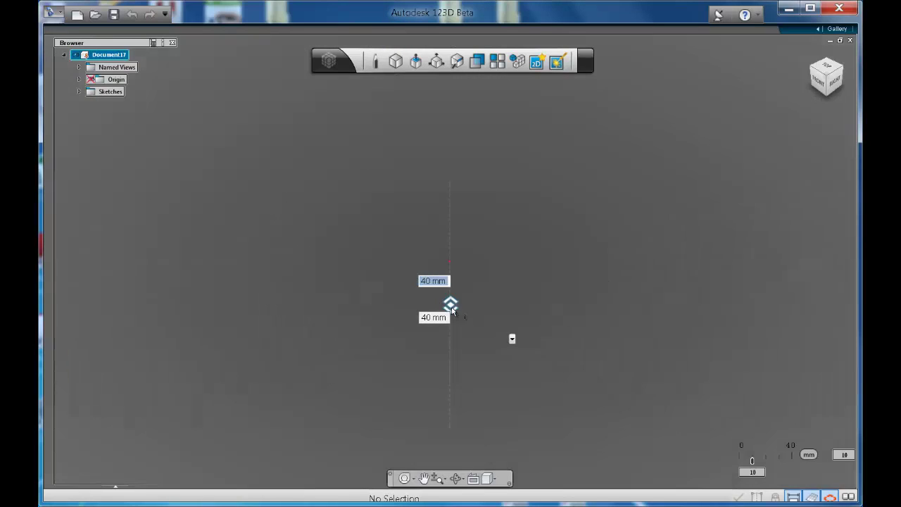
Step: Commit the box at 40 mm height to complete the cube
click(451, 264)
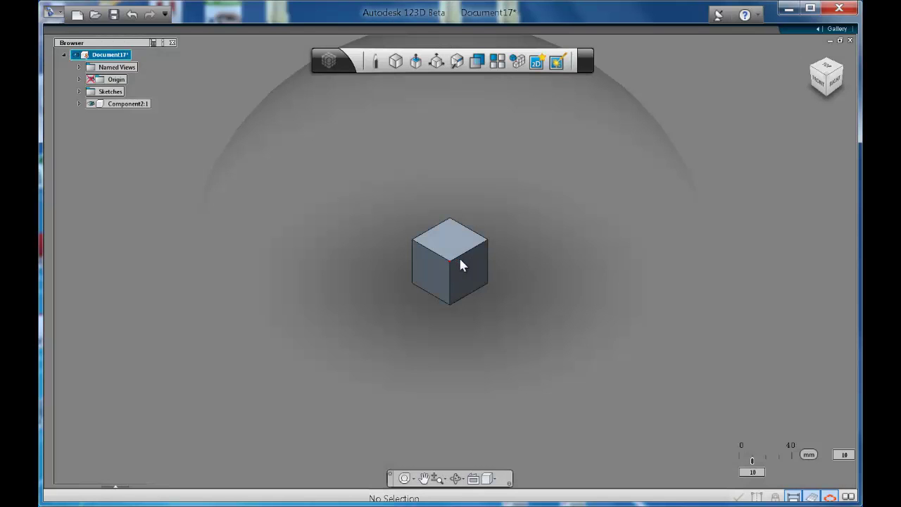
scroll(541, 281, up, 2)
scroll(518, 250, down, 2)
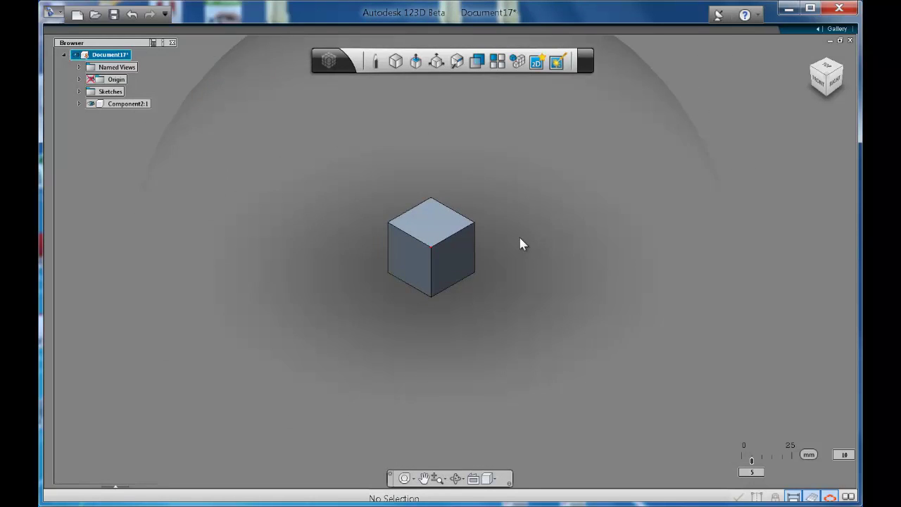
scroll(560, 260, up, 2)
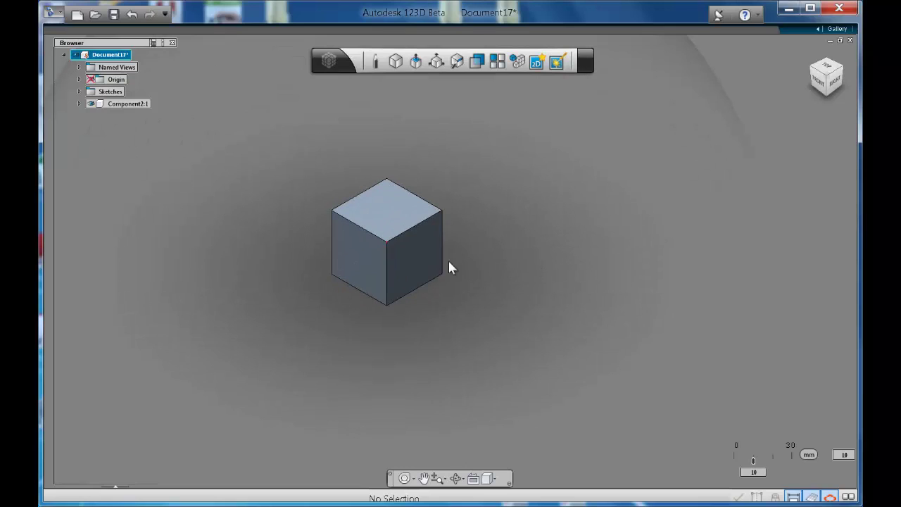
Step: Place WorkPlane1 on the cube's right face
click(411, 258)
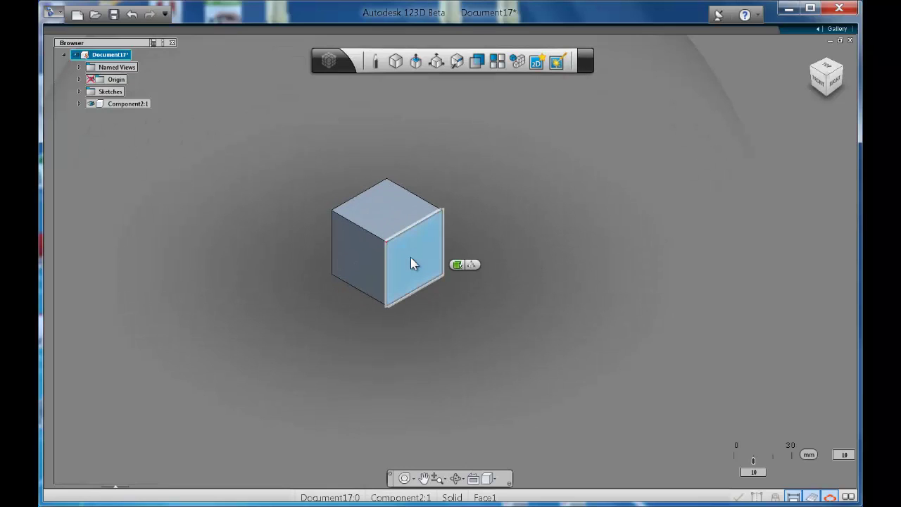
click(472, 264)
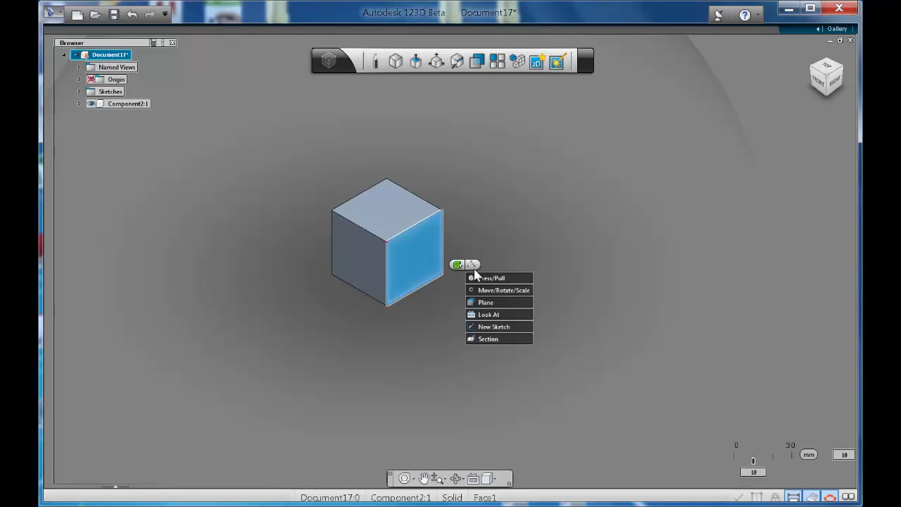
click(486, 302)
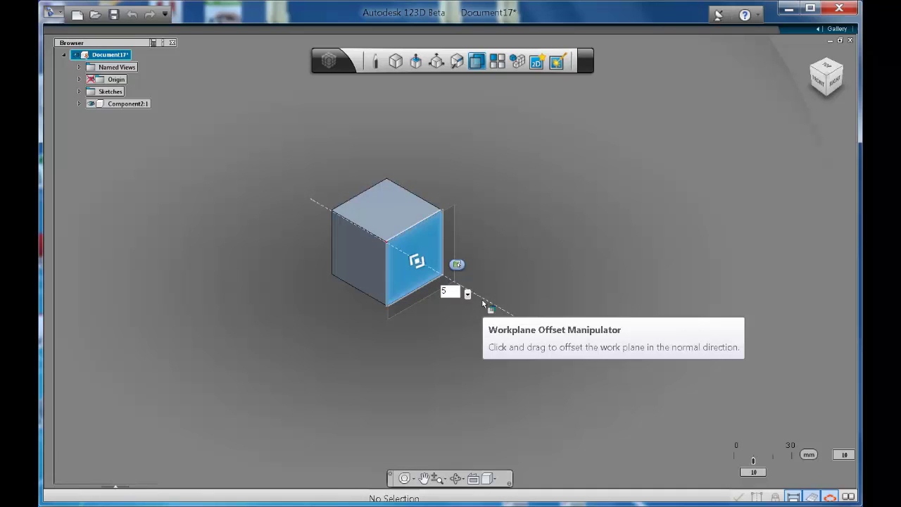
key(Return)
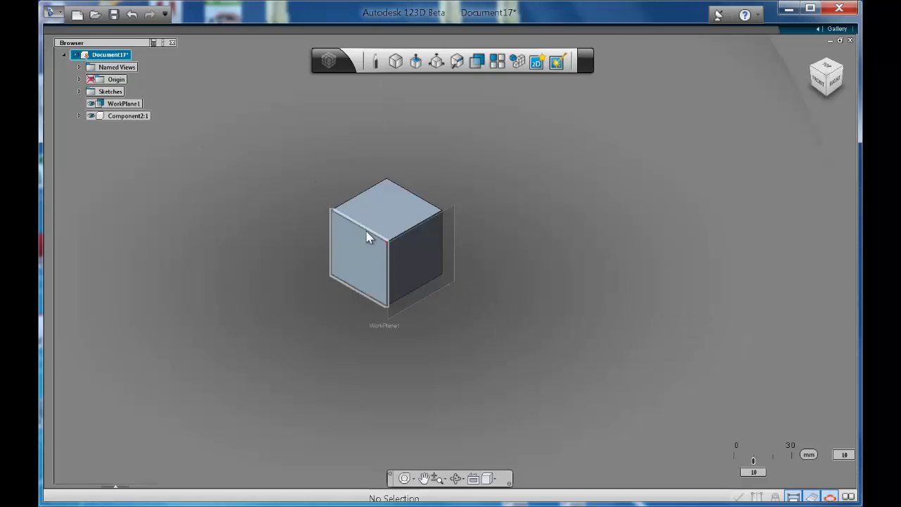
Step: Hide the cube and add WorkPlane2 (30 mm offset) and WorkPlane3 (60 mm offset)
click(89, 116)
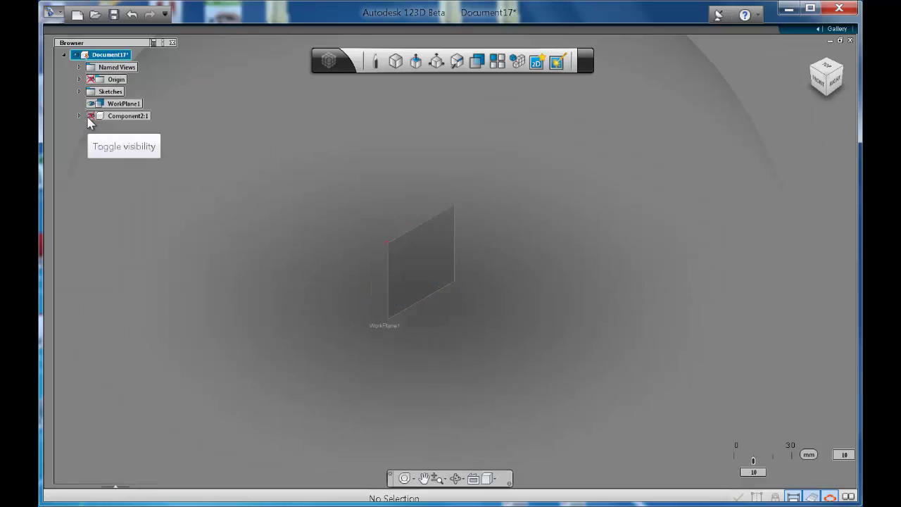
click(441, 244)
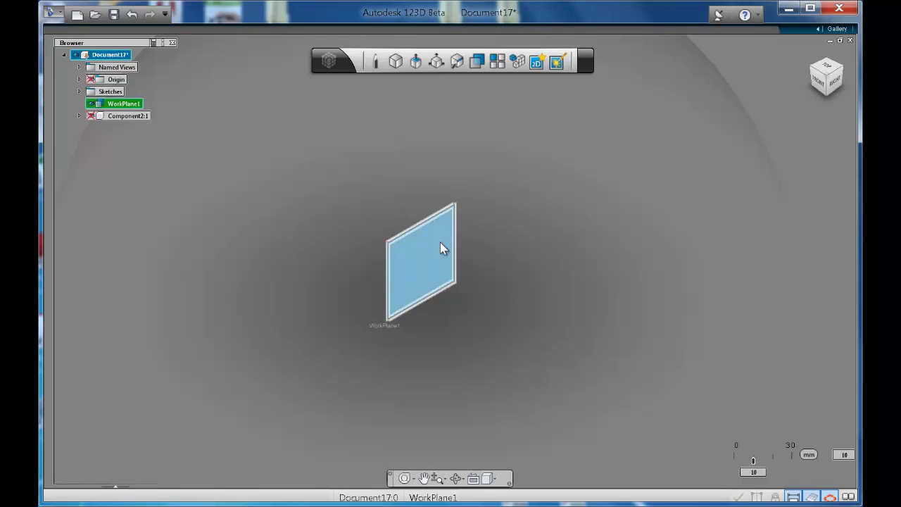
right_click(440, 242)
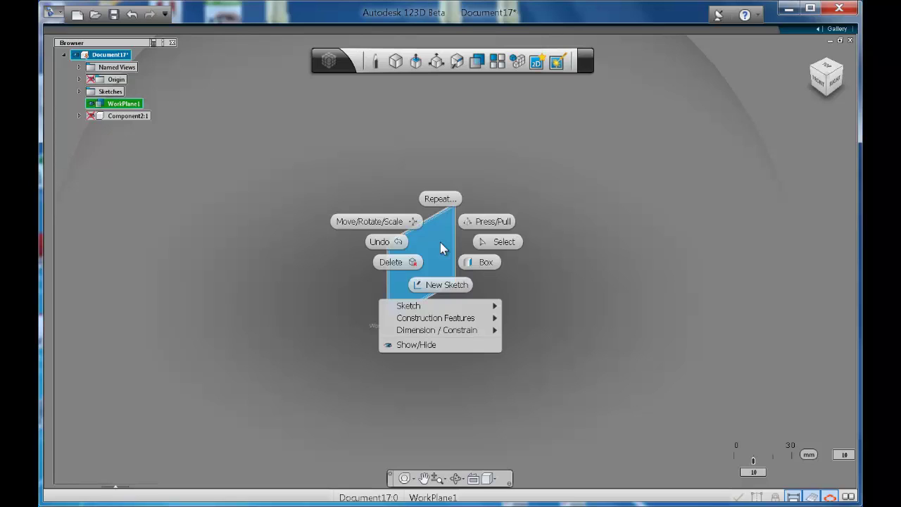
click(444, 200)
drag(458, 263, 483, 274)
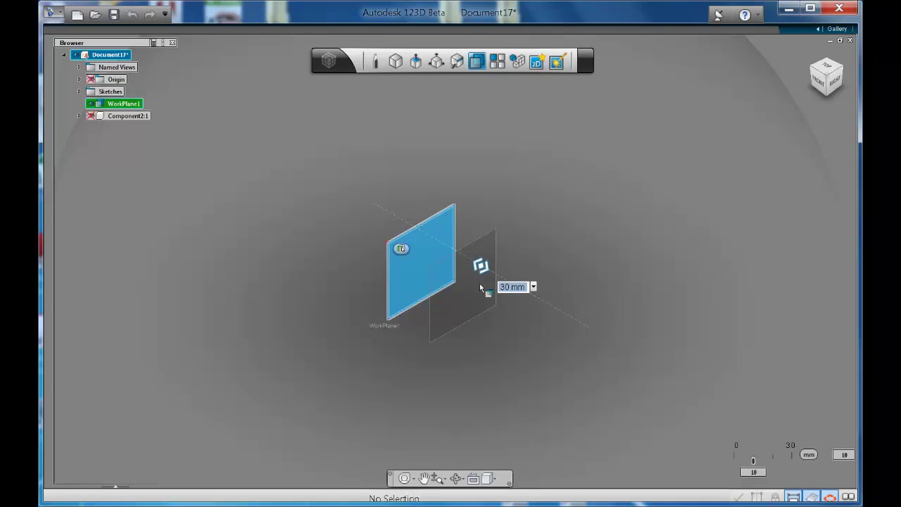
key(Return)
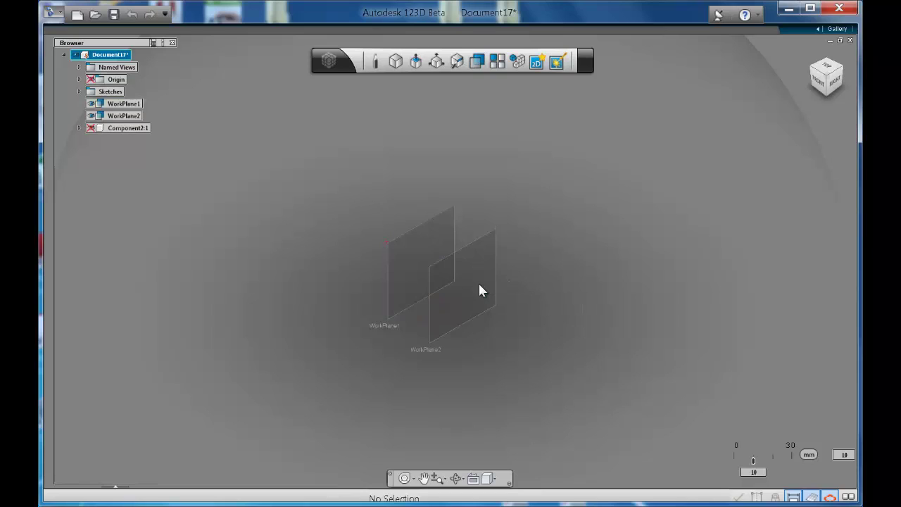
click(491, 279)
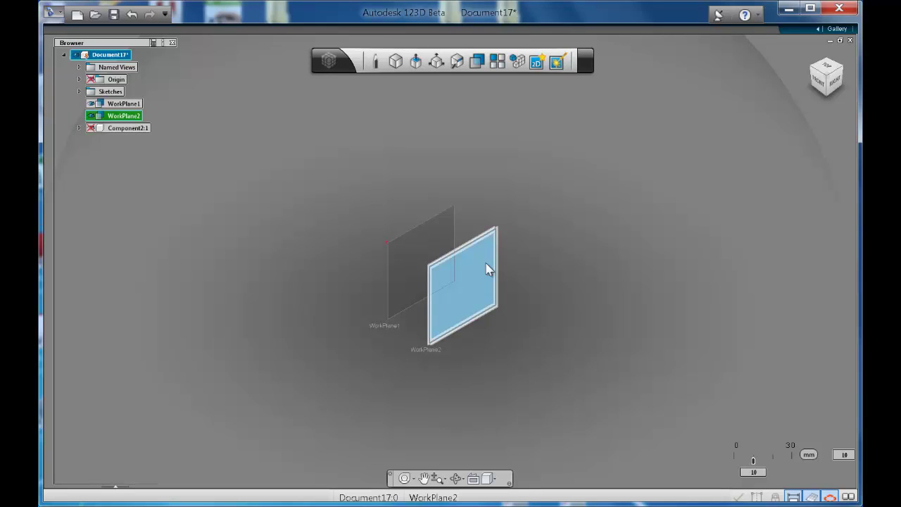
right_click(489, 269)
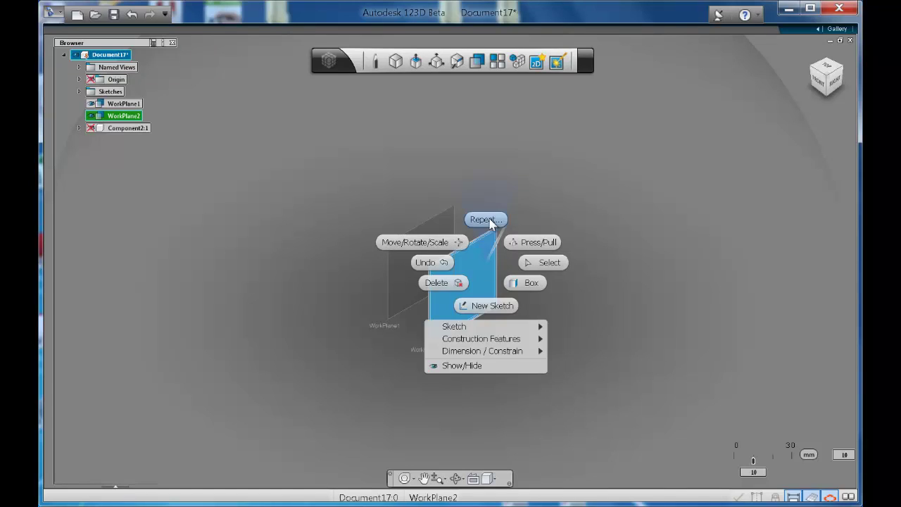
click(489, 221)
click(491, 282)
drag(490, 280, 571, 327)
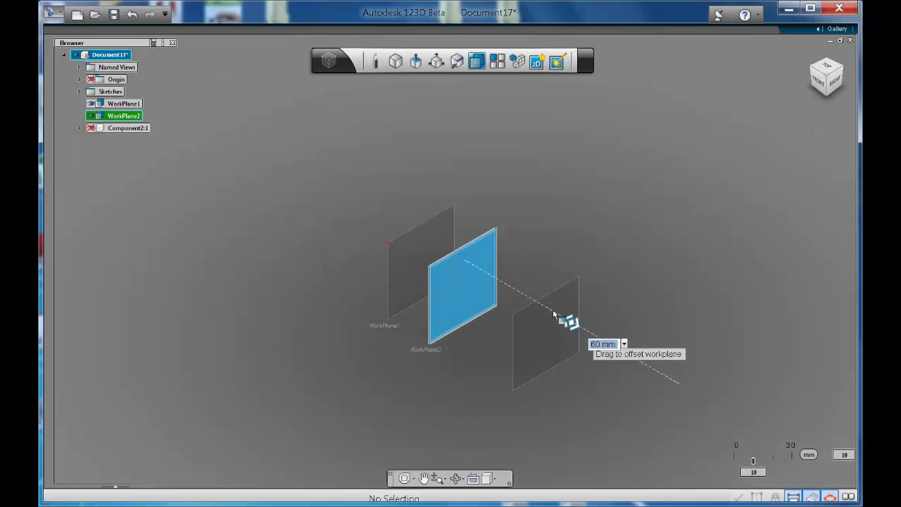
click(560, 326)
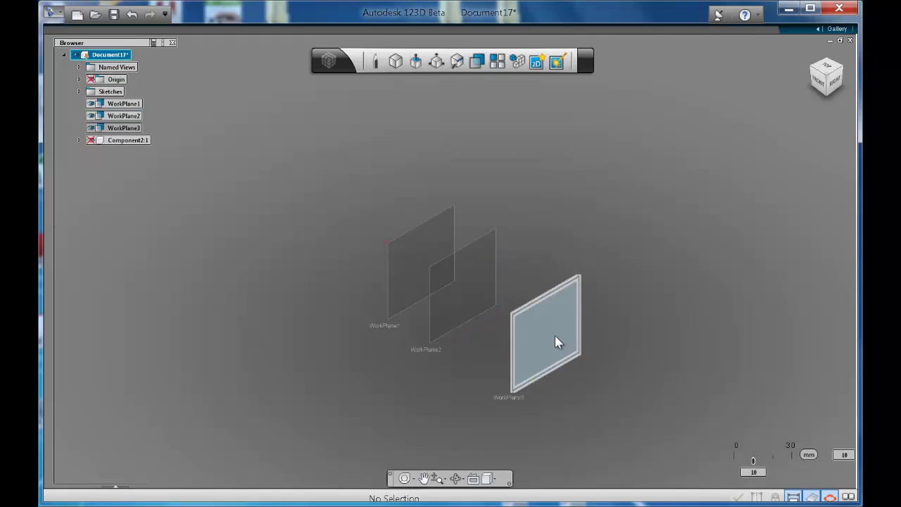
Step: Add WorkPlane4 offset 40 mm and WorkPlane5 offset 50 mm from the previous planes
click(555, 335)
right_click(555, 335)
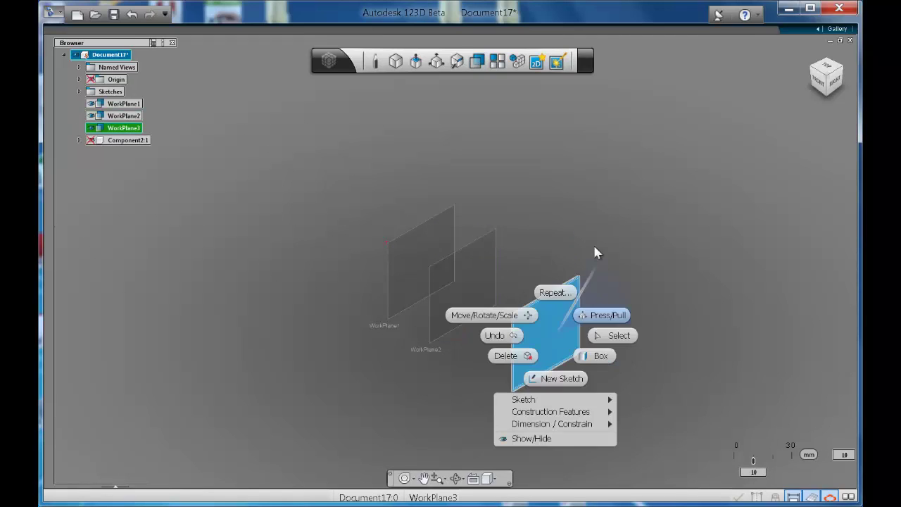
click(552, 293)
click(559, 336)
drag(559, 336, 603, 382)
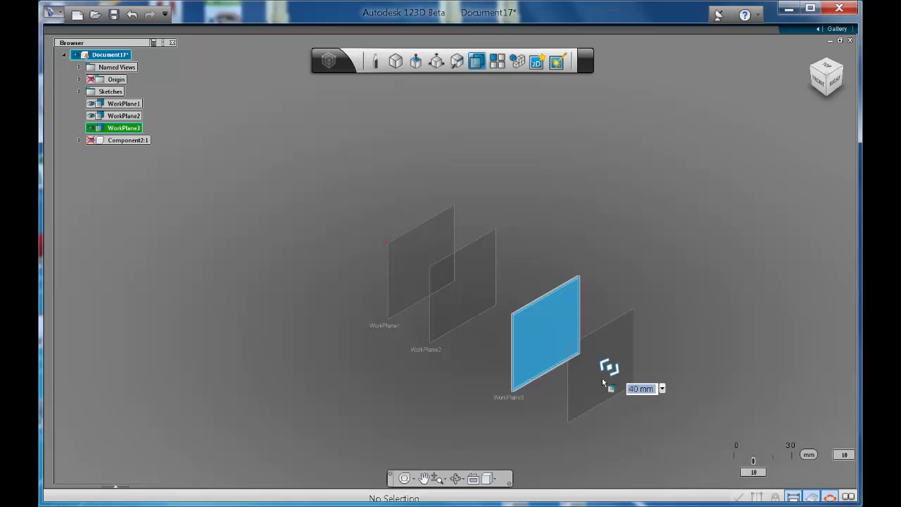
click(598, 364)
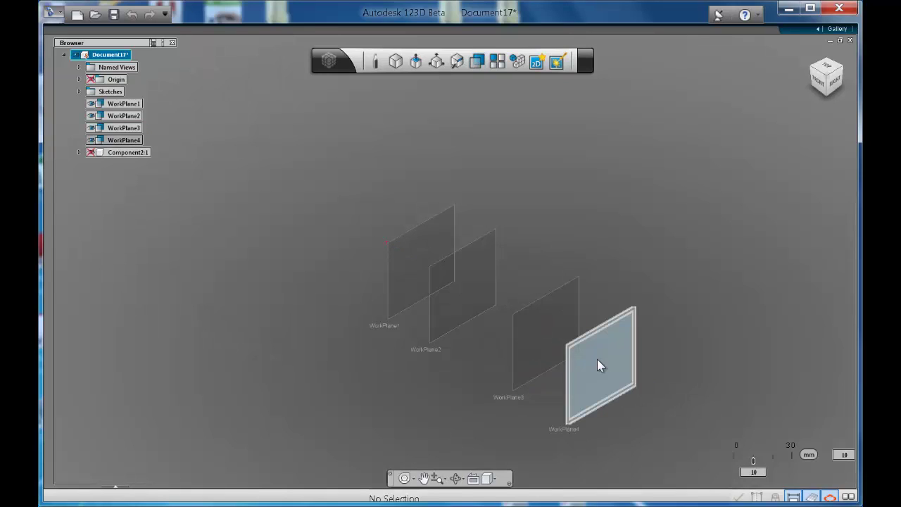
click(597, 359)
right_click(597, 359)
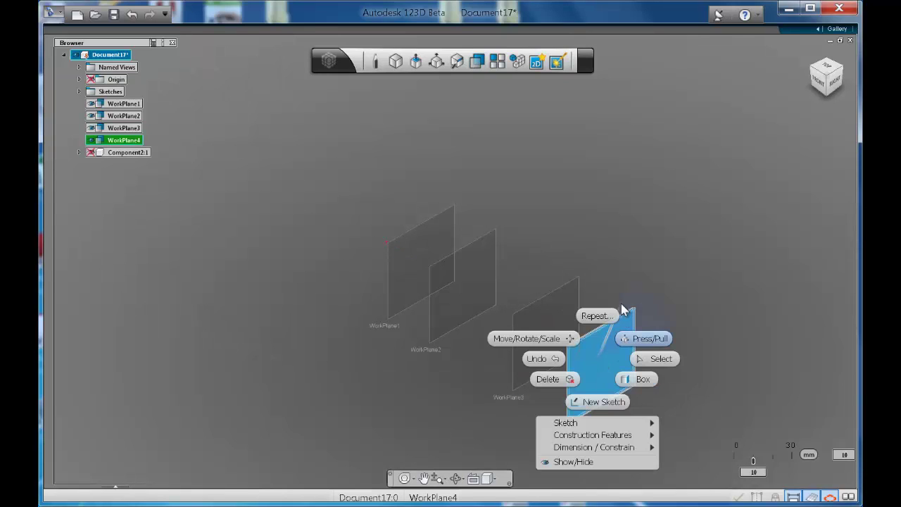
click(594, 316)
click(615, 369)
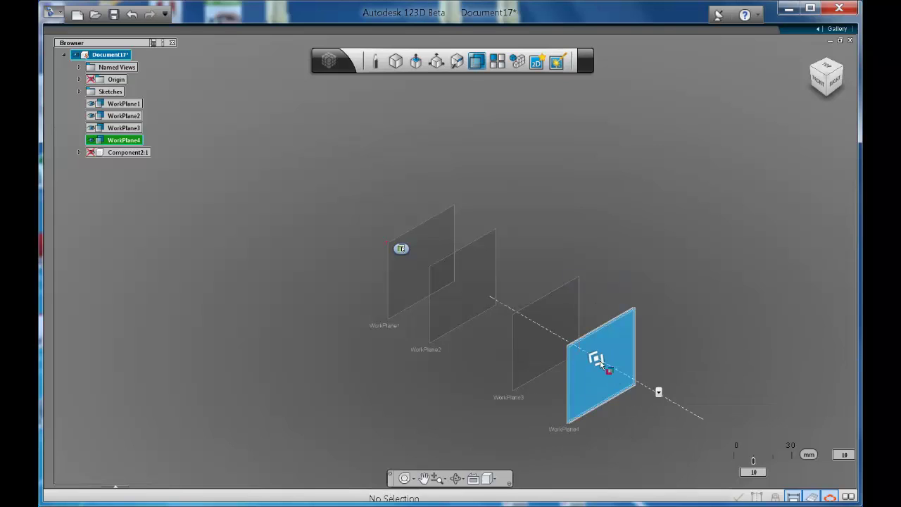
drag(614, 370, 664, 401)
click(664, 401)
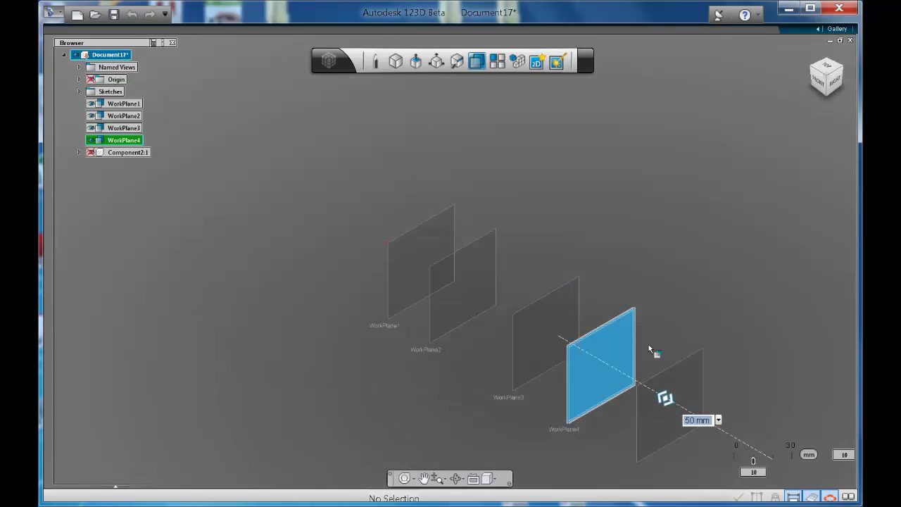
key(Escape)
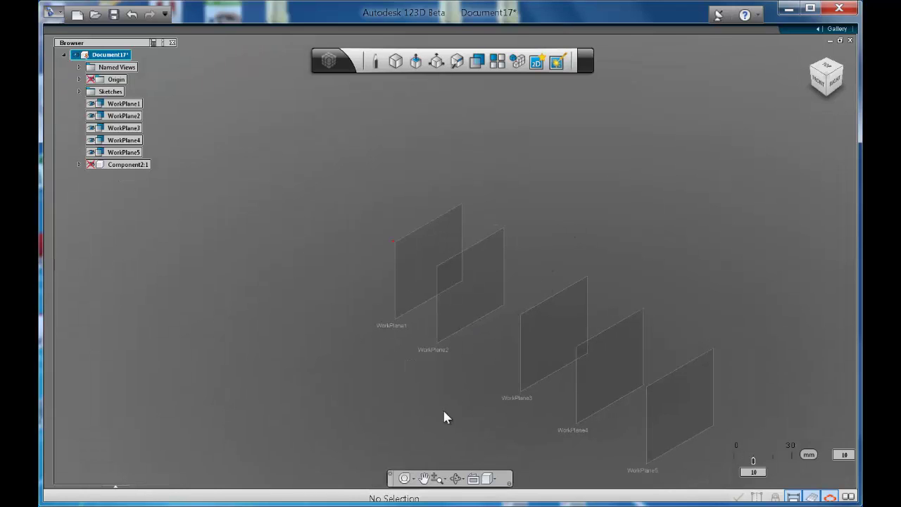
Step: Recentre the view on the planes and start a new sketch on WorkPlane1
click(424, 477)
drag(458, 396, 373, 339)
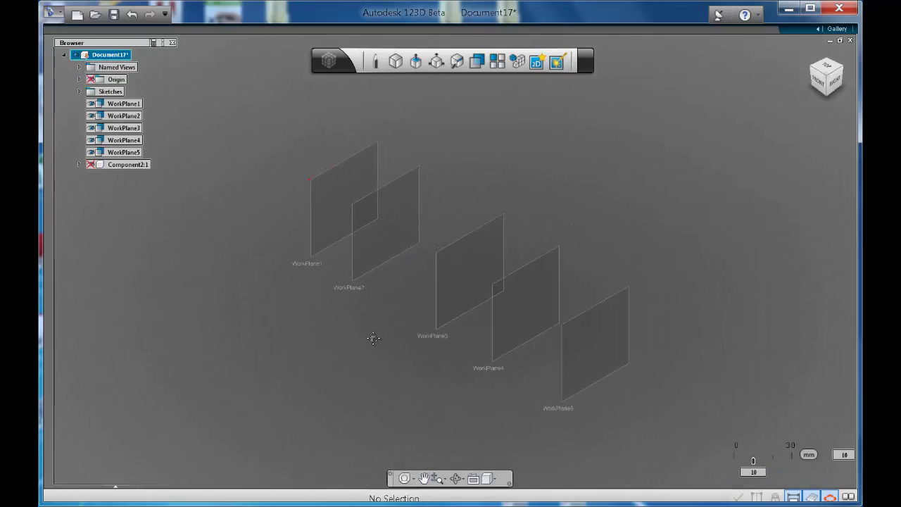
scroll(421, 127, up, 2)
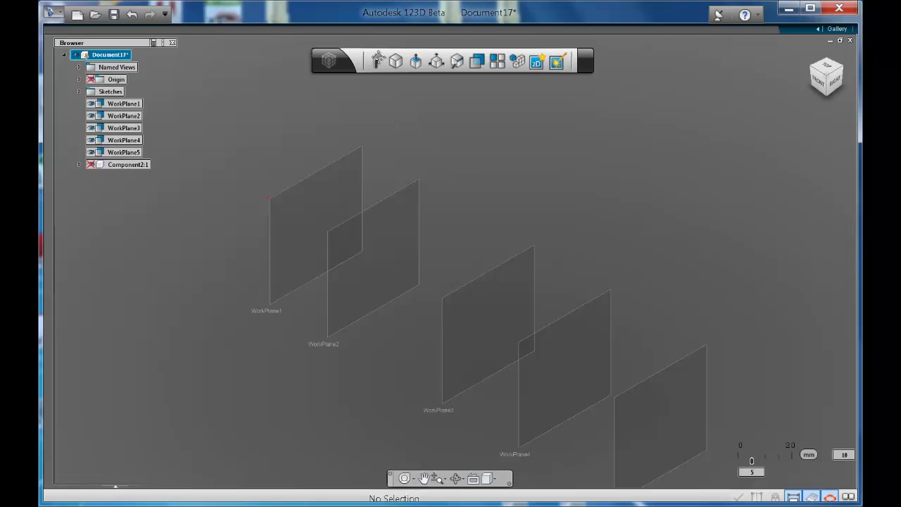
click(379, 62)
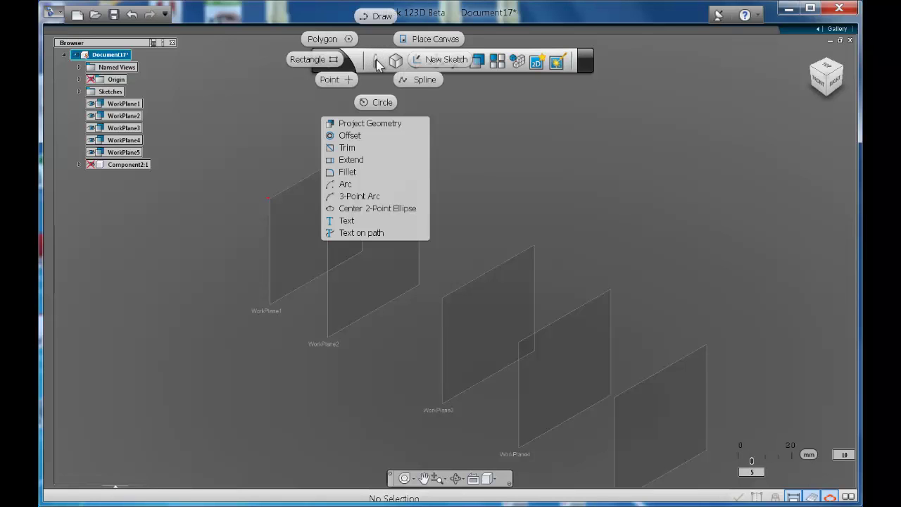
click(438, 58)
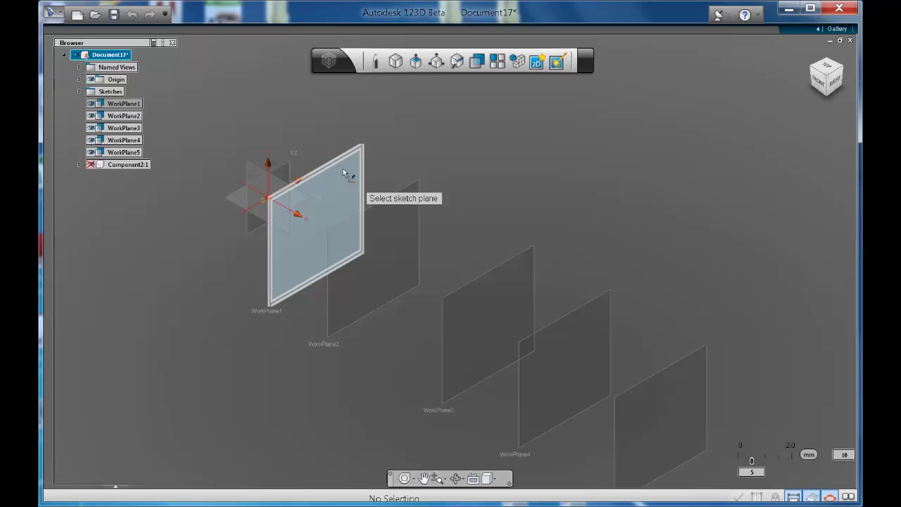
click(342, 173)
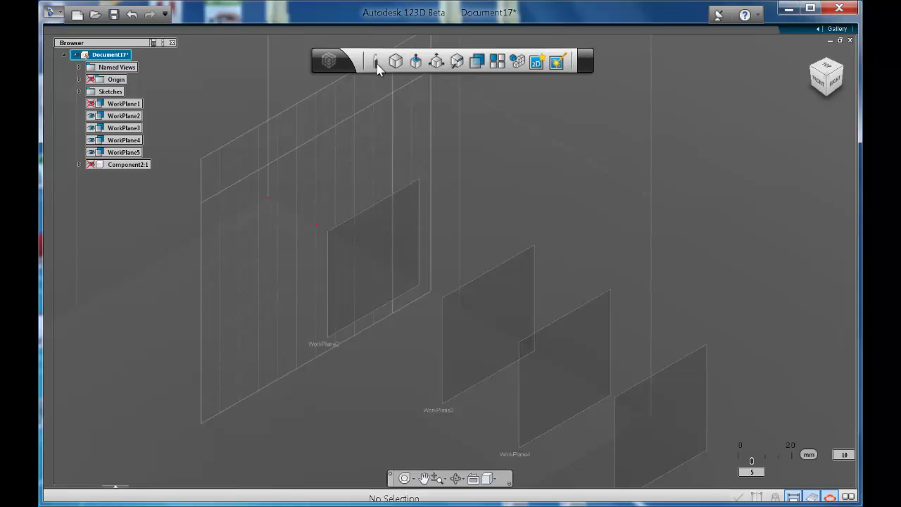
Step: Draw a circle of 20 mm radius on the sketch plane
mouse_move(376, 65)
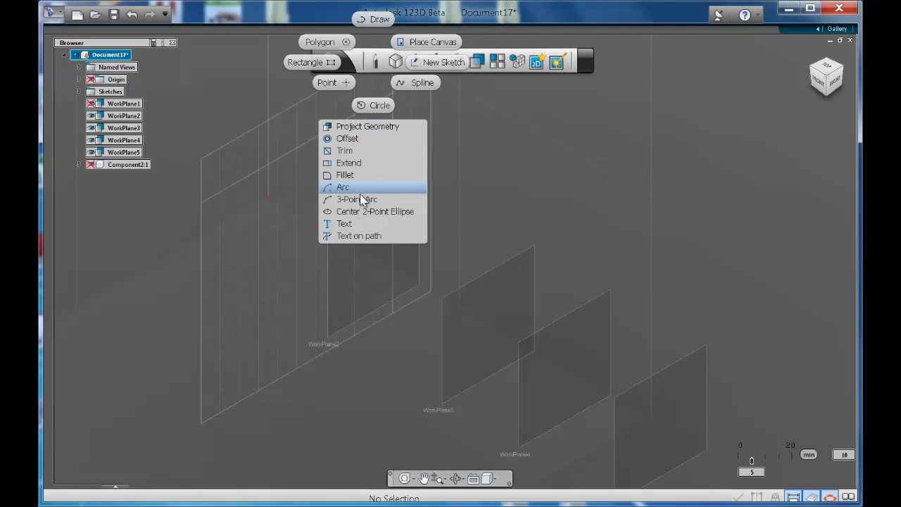
click(375, 105)
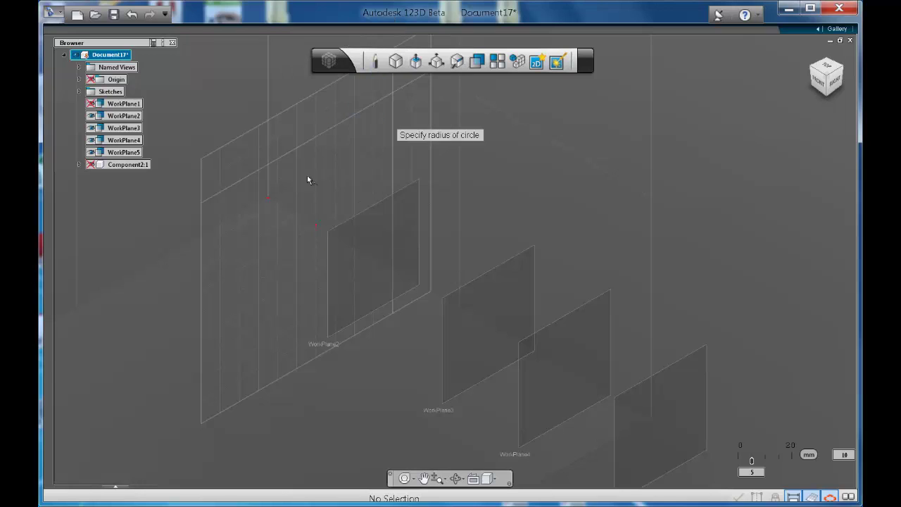
click(316, 227)
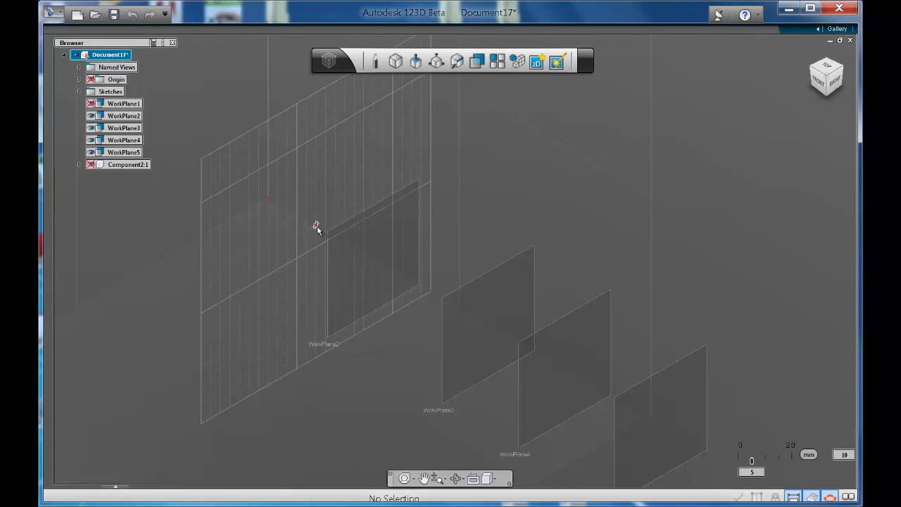
click(316, 269)
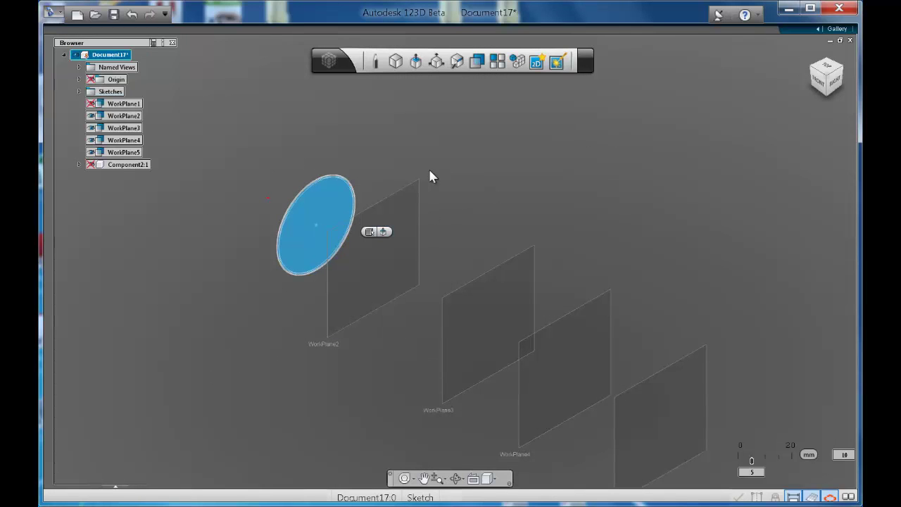
key(Return)
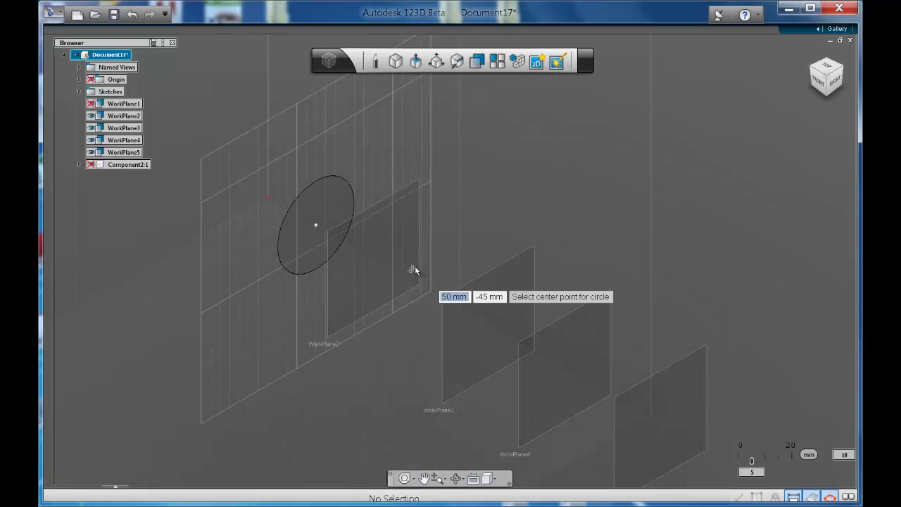
Step: Leave the circle sketch and start a new sketch on WorkPlane2
click(375, 62)
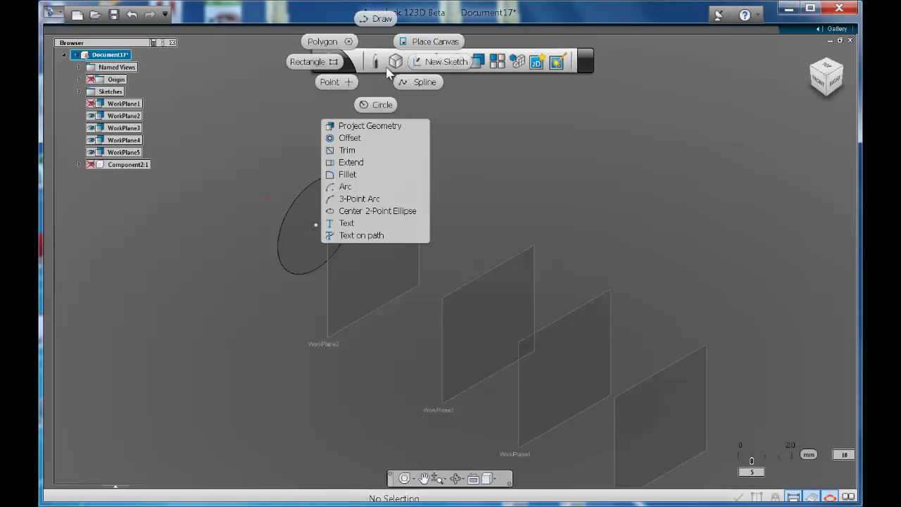
click(446, 61)
click(398, 257)
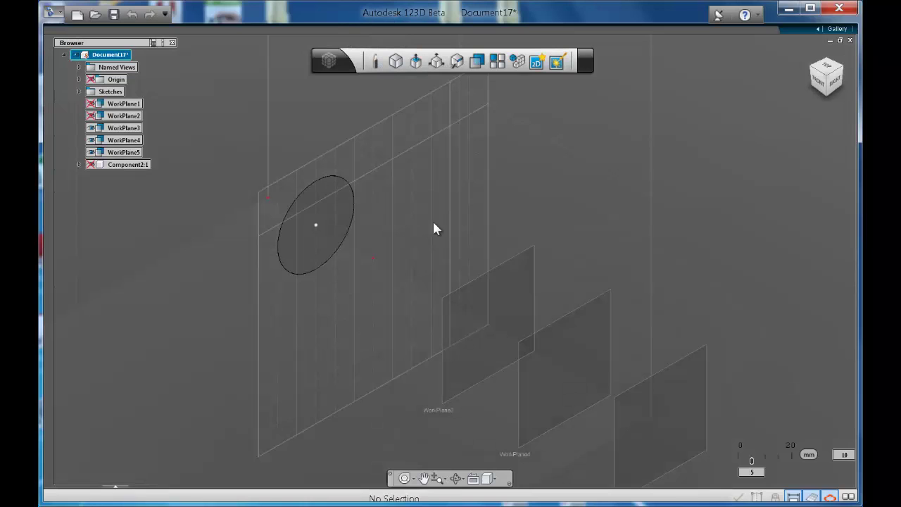
Step: Draw a six-sided polygon centred on WorkPlane2
click(376, 62)
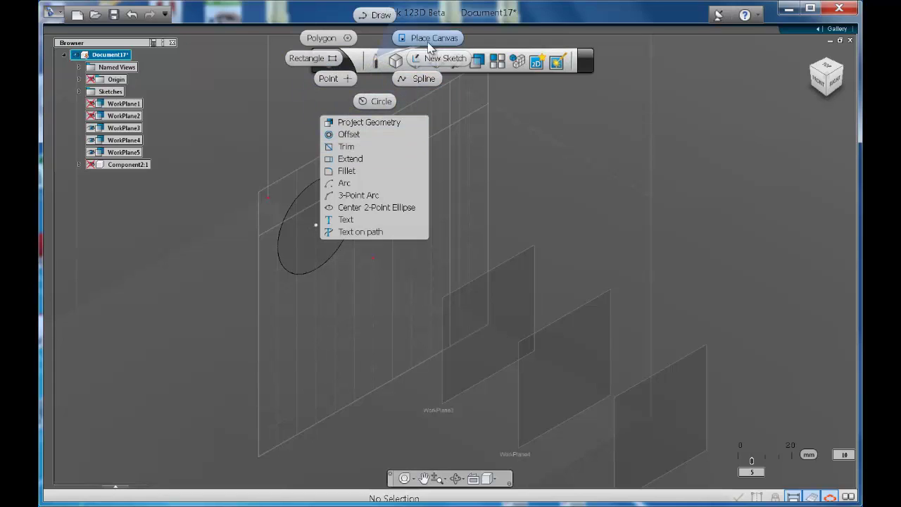
click(334, 110)
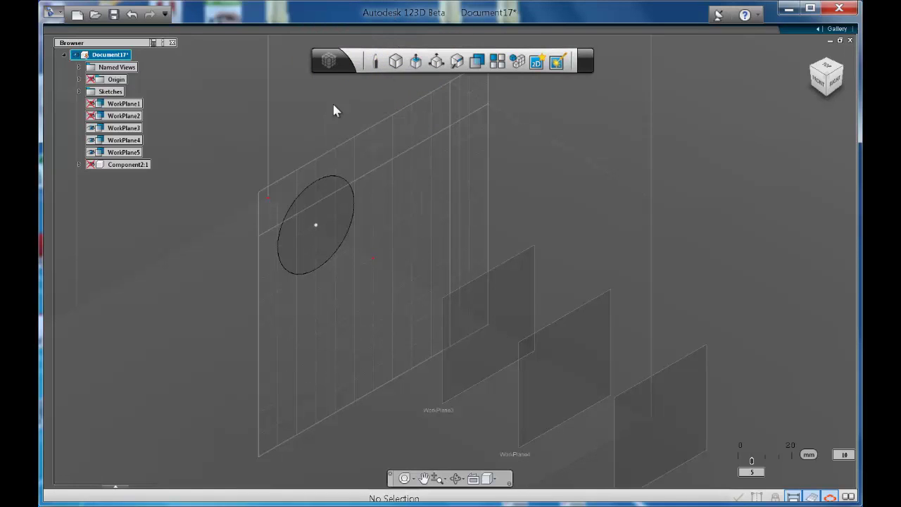
click(373, 259)
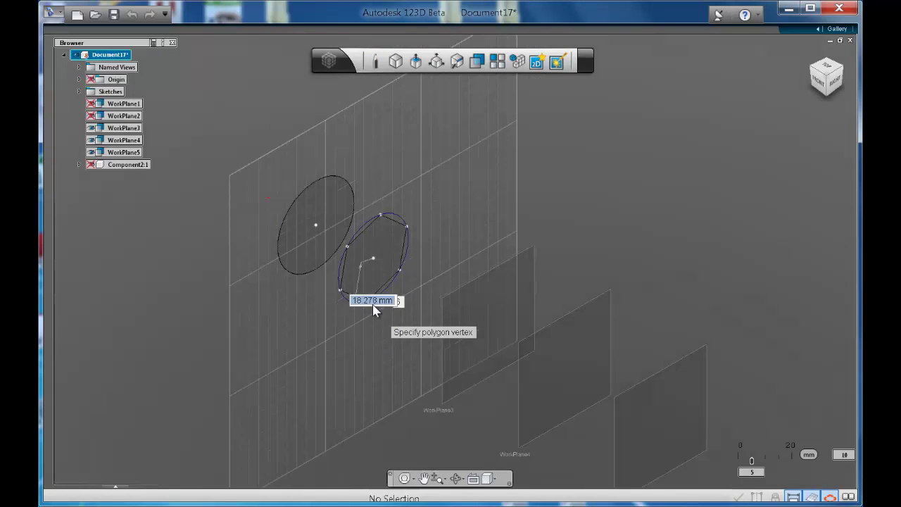
click(373, 308)
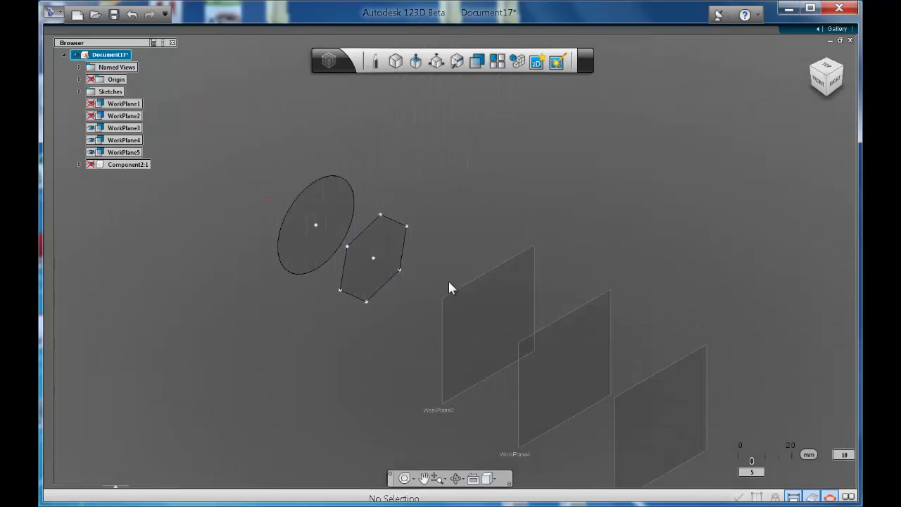
Step: Start a new sketch on WorkPlane3
click(377, 64)
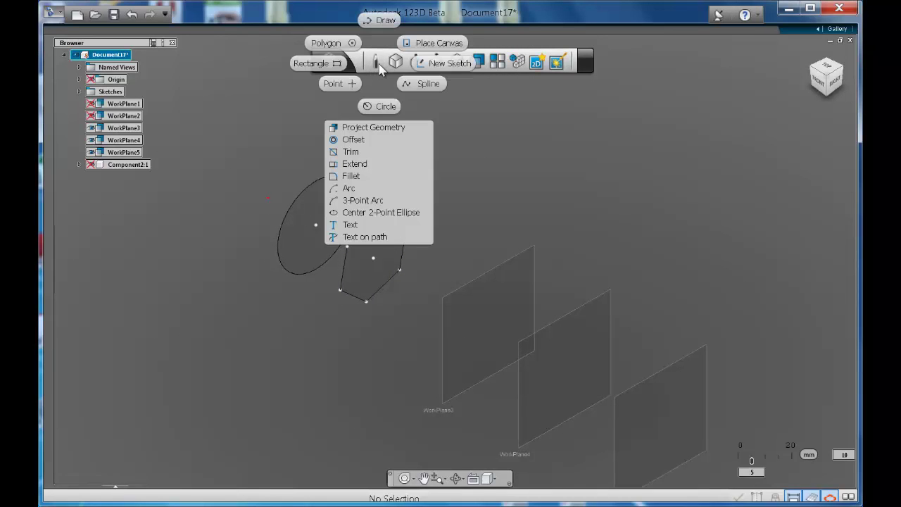
click(378, 212)
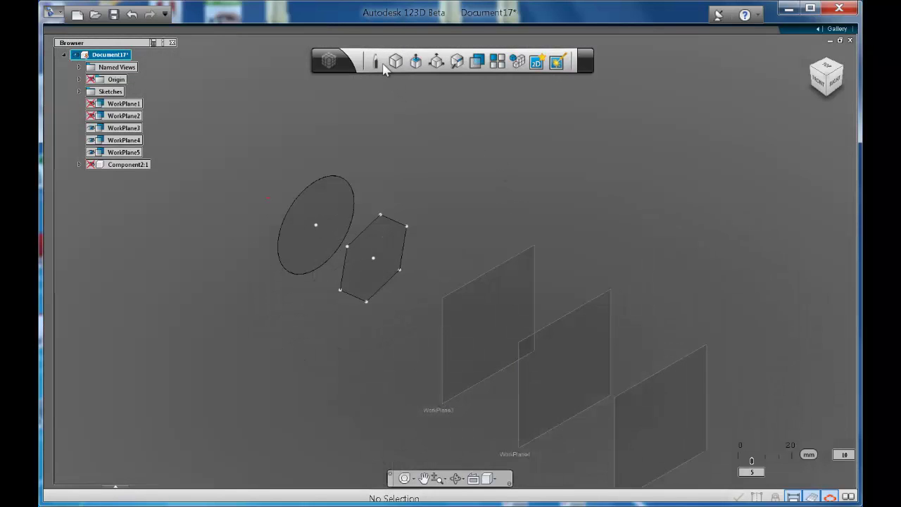
click(376, 63)
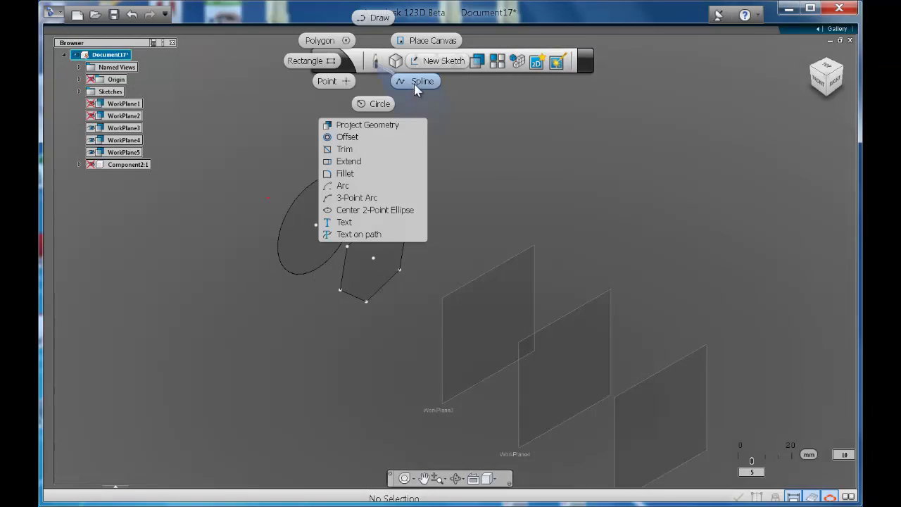
click(425, 61)
click(476, 316)
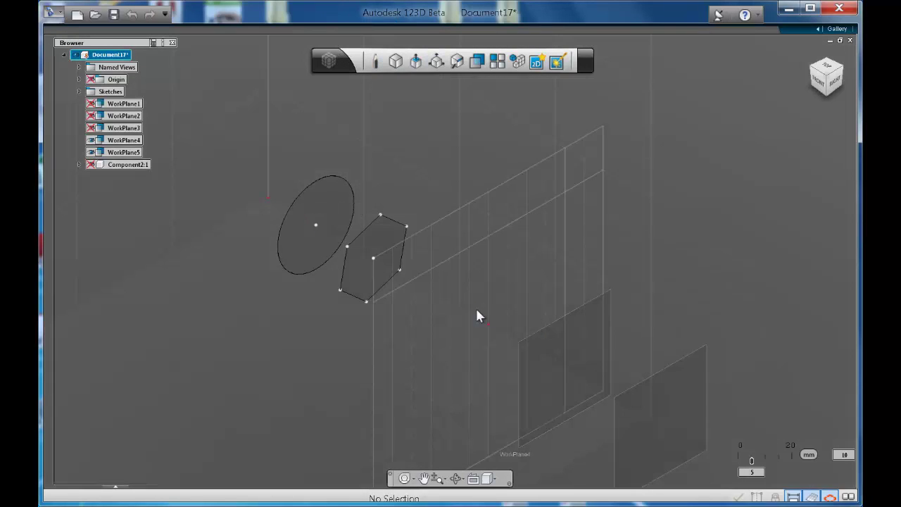
Step: Draw a centre-based ellipse on WorkPlane3 by its centre and two axis points
click(376, 62)
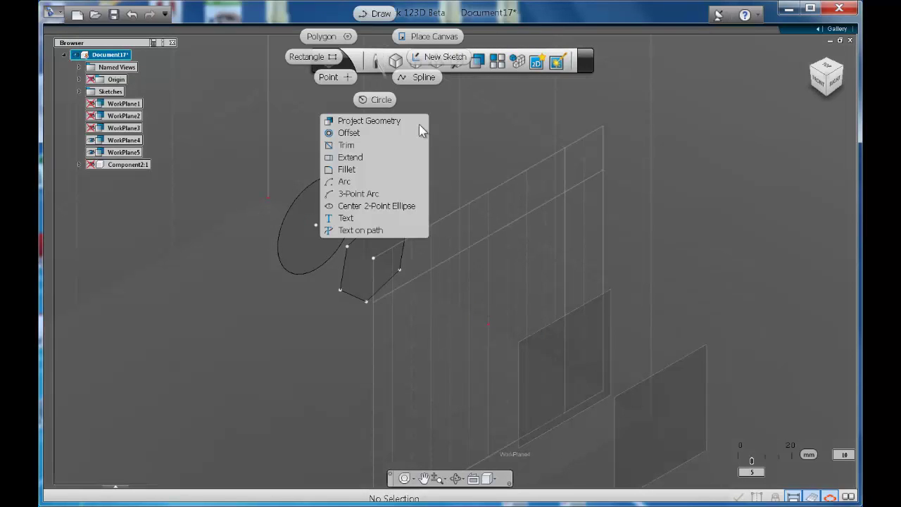
click(378, 206)
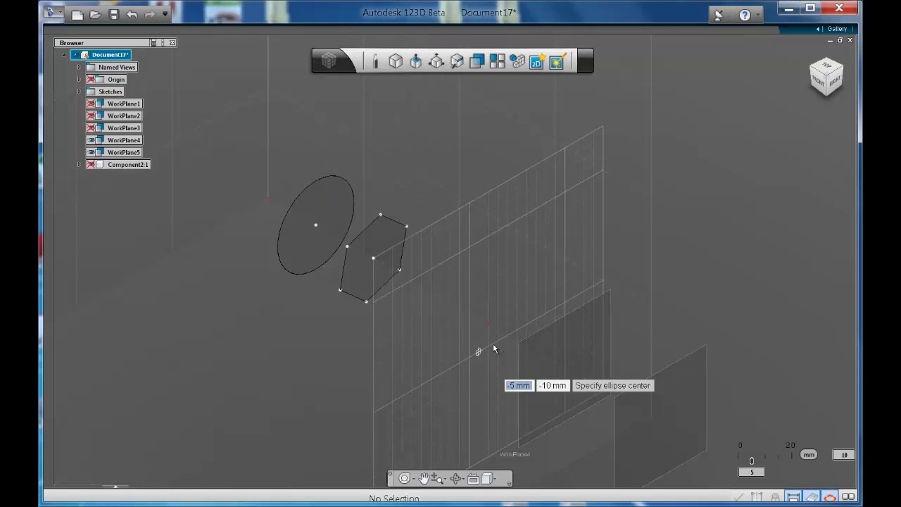
click(488, 323)
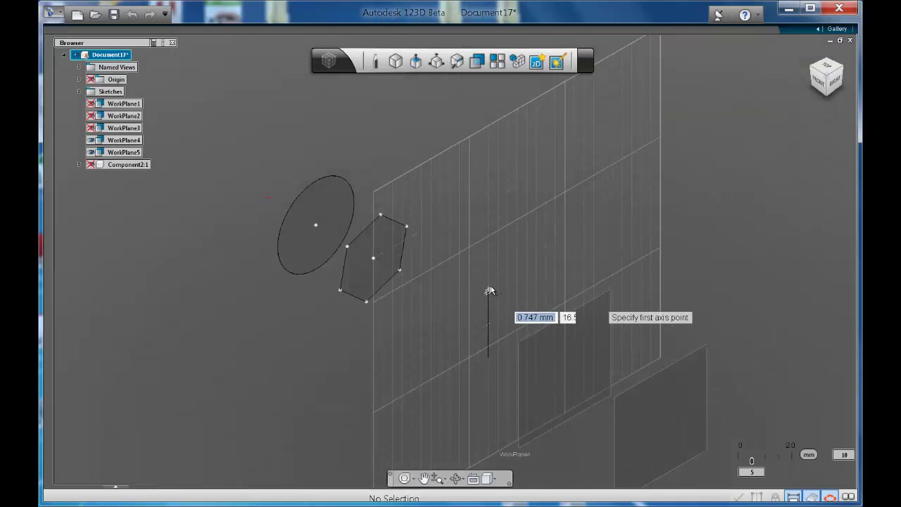
click(488, 287)
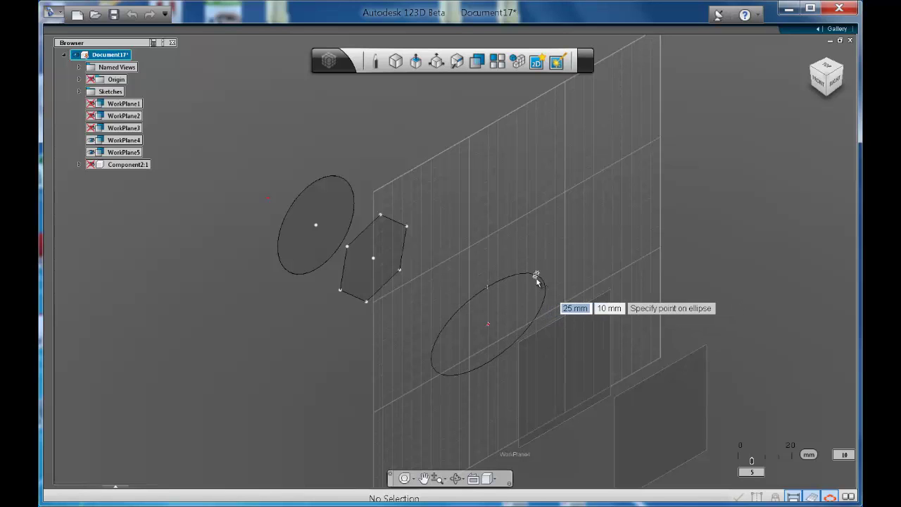
click(535, 275)
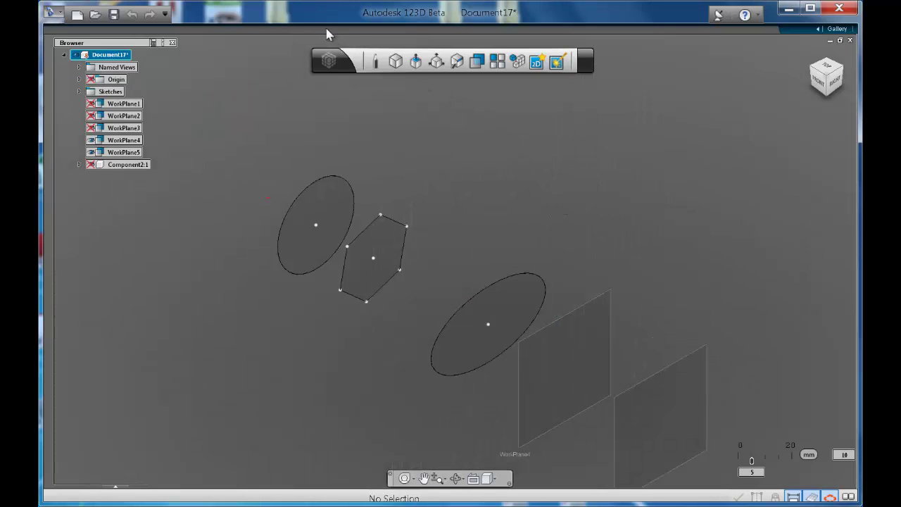
Step: Start a new sketch on WorkPlane4
click(375, 62)
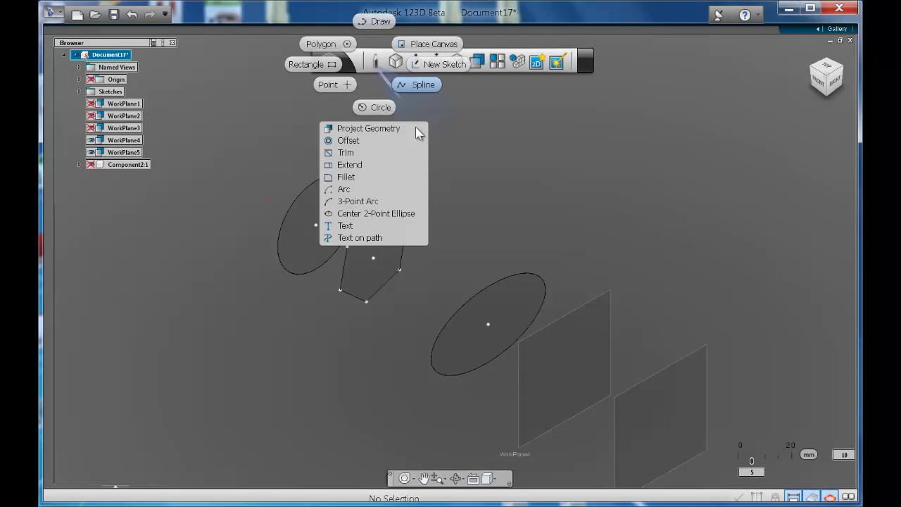
click(438, 64)
click(567, 383)
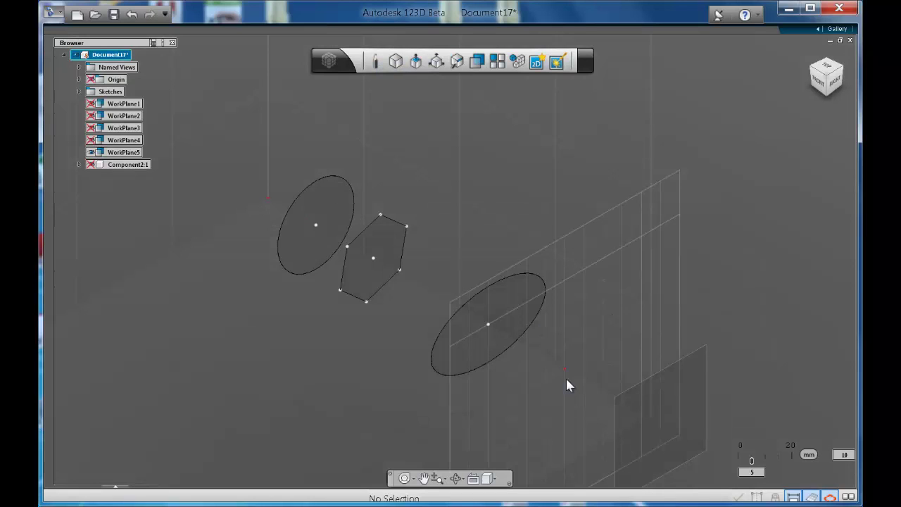
Step: Draw a circle of about 22.4 mm radius on WorkPlane4, then deselect it
click(375, 63)
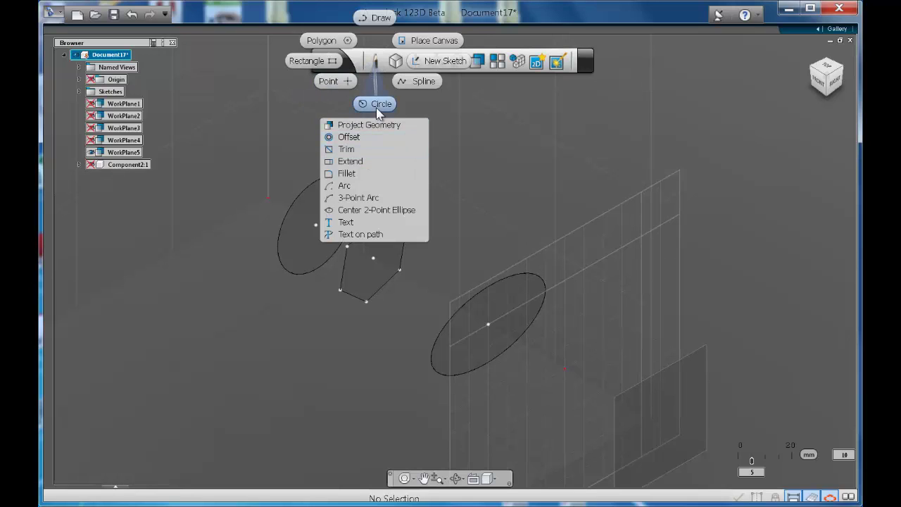
click(564, 369)
click(574, 411)
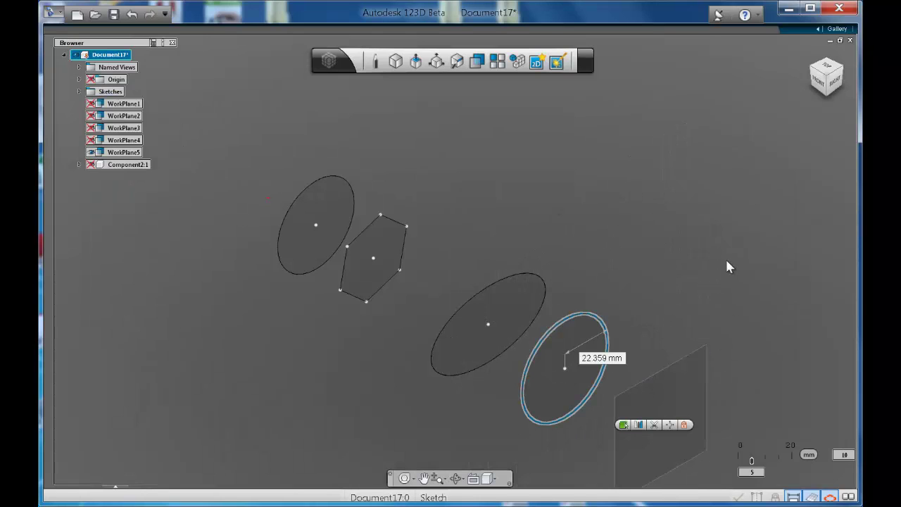
click(708, 264)
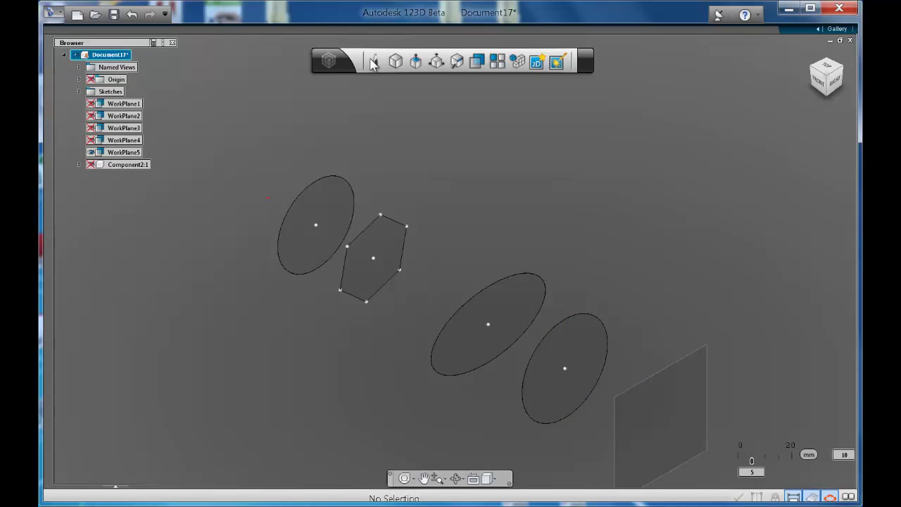
mouse_move(372, 63)
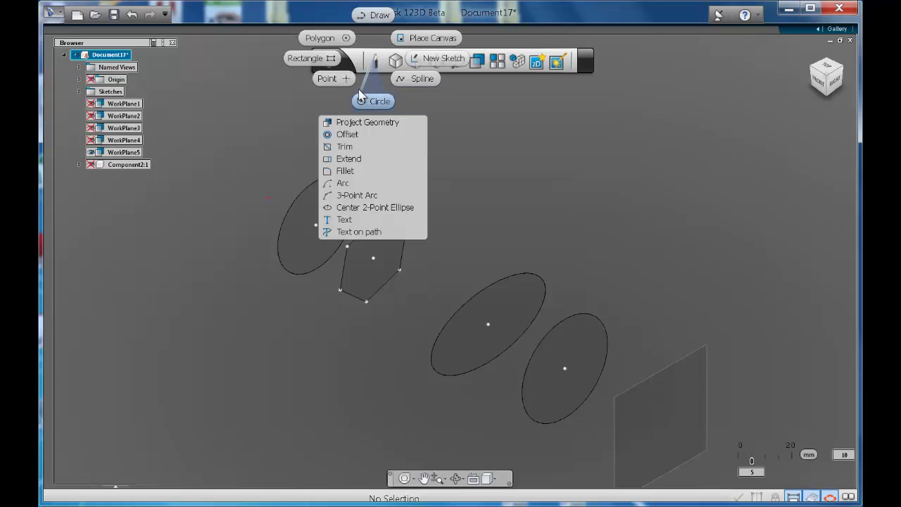
Step: Start a sketch on WorkPlane5 and draw a square with the Rectangle tool
click(440, 58)
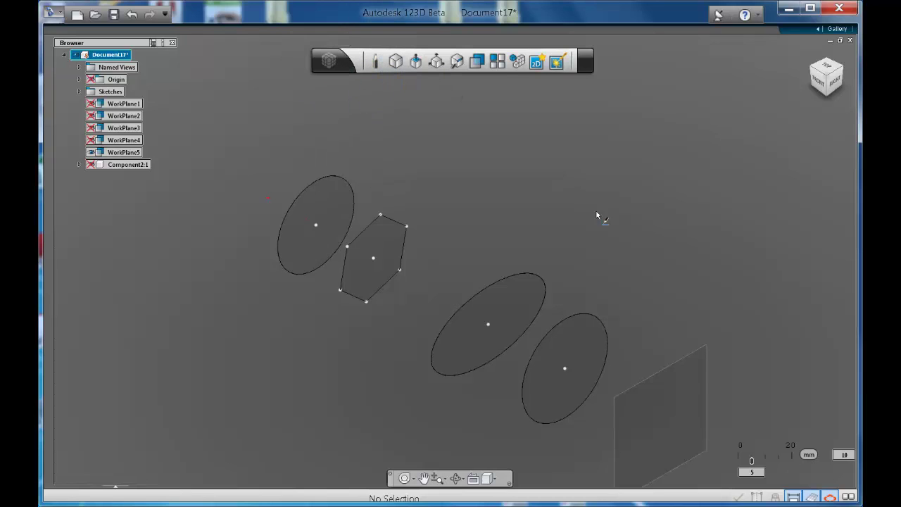
click(691, 438)
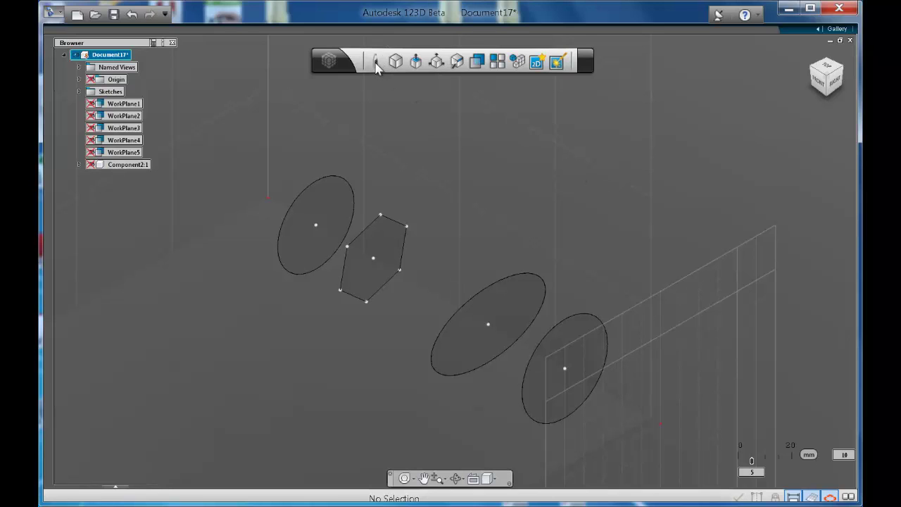
mouse_move(376, 63)
click(315, 62)
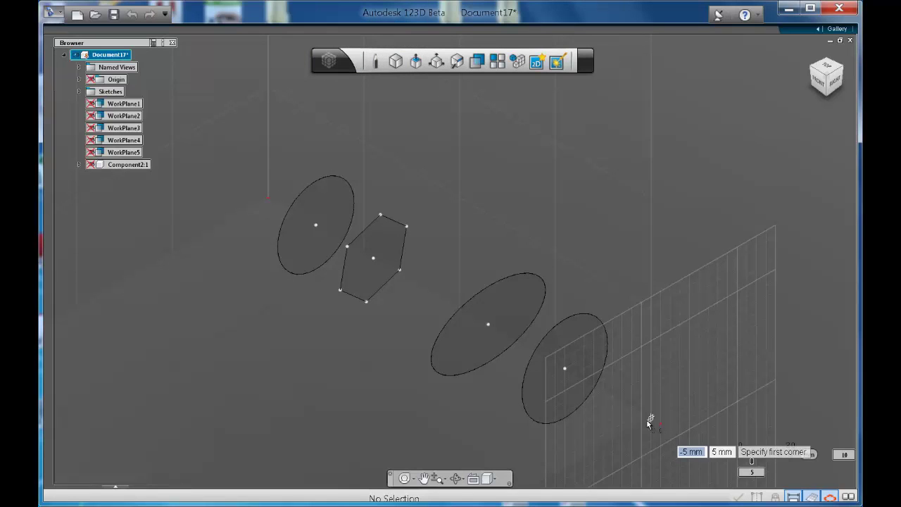
click(638, 410)
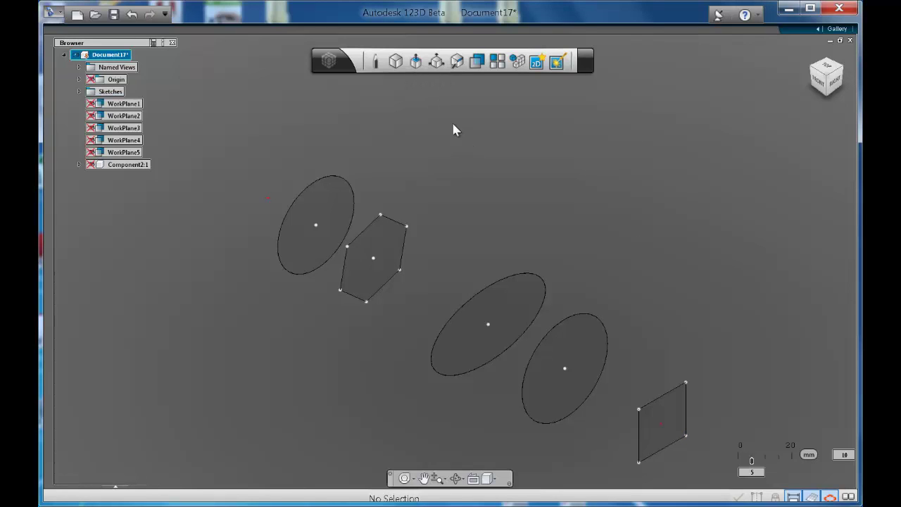
Step: Start a Loft and pick circle, hexagon, ellipse, second circle and square profiles in order
mouse_move(416, 62)
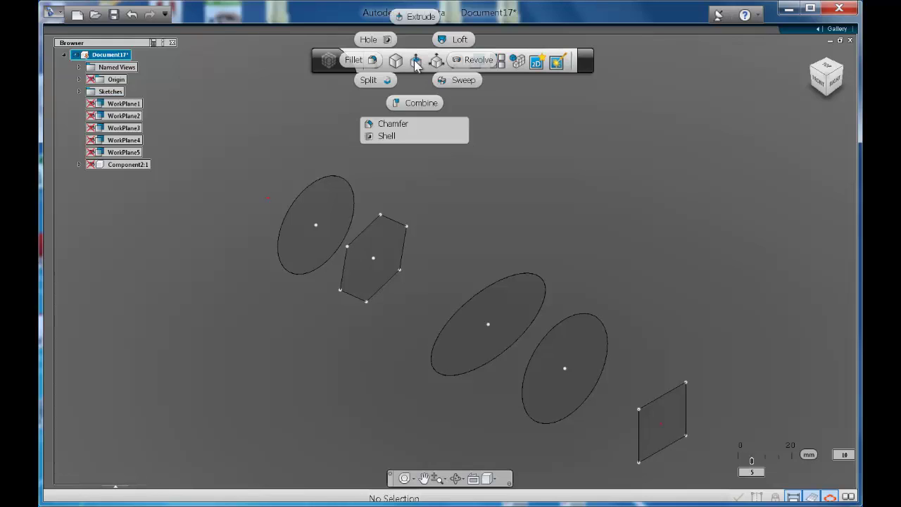
click(458, 41)
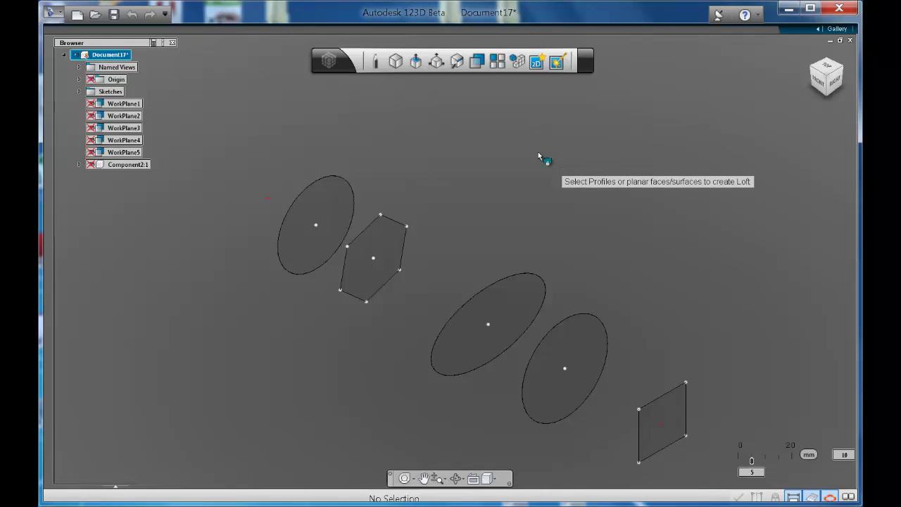
click(339, 214)
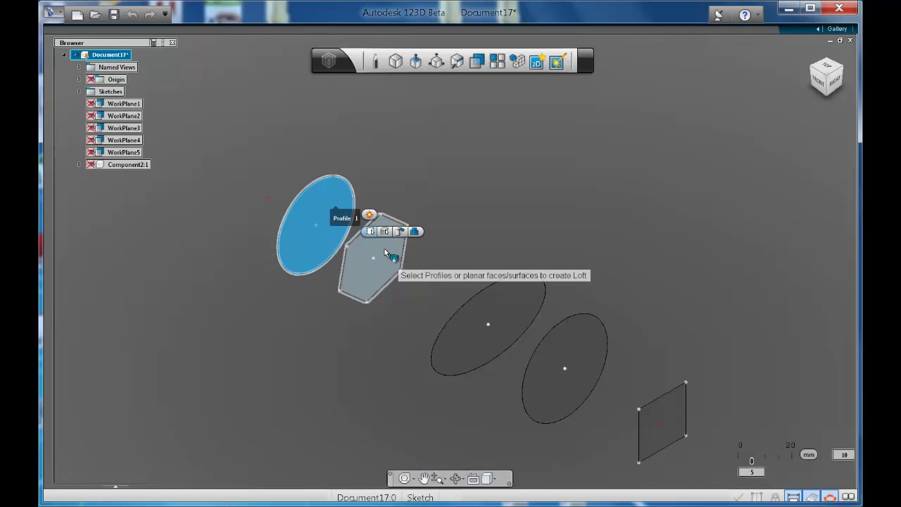
click(386, 253)
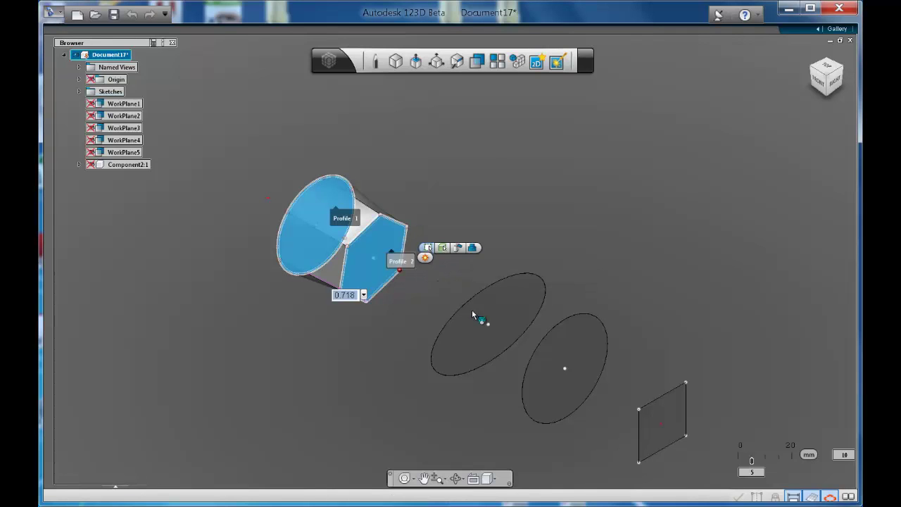
click(505, 309)
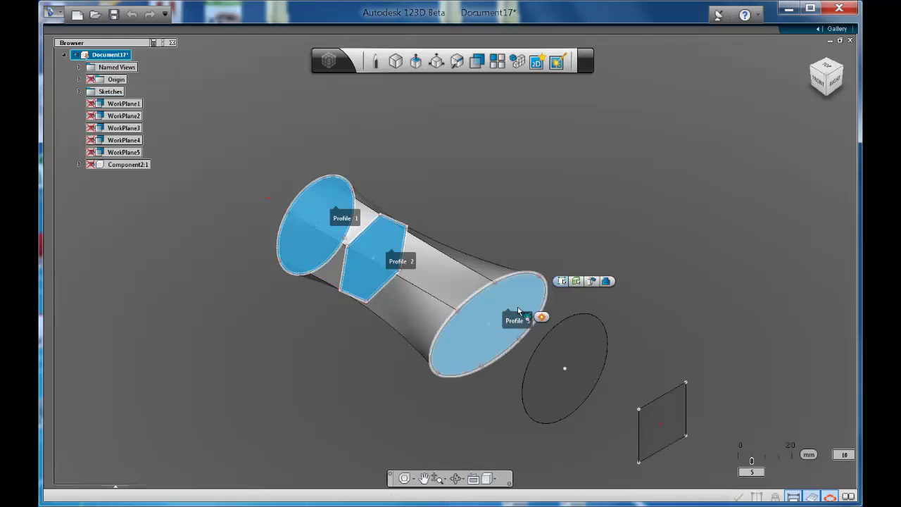
click(519, 311)
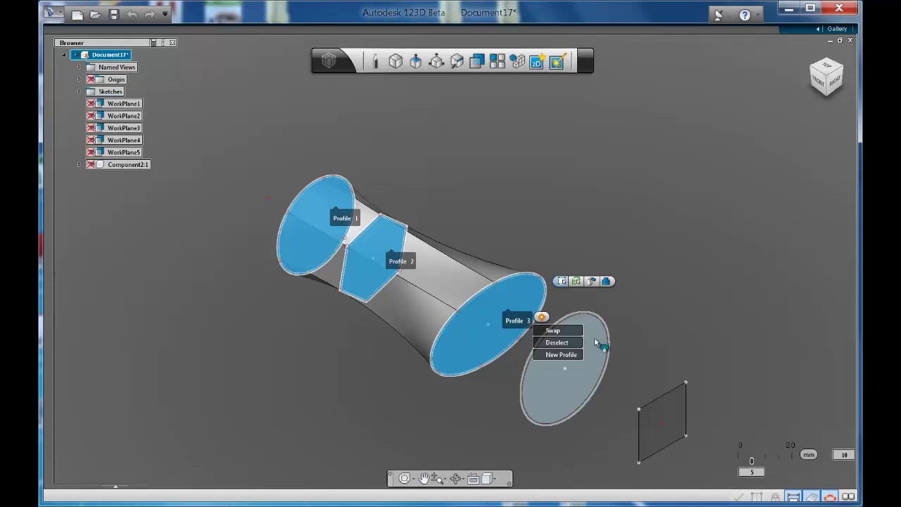
click(594, 338)
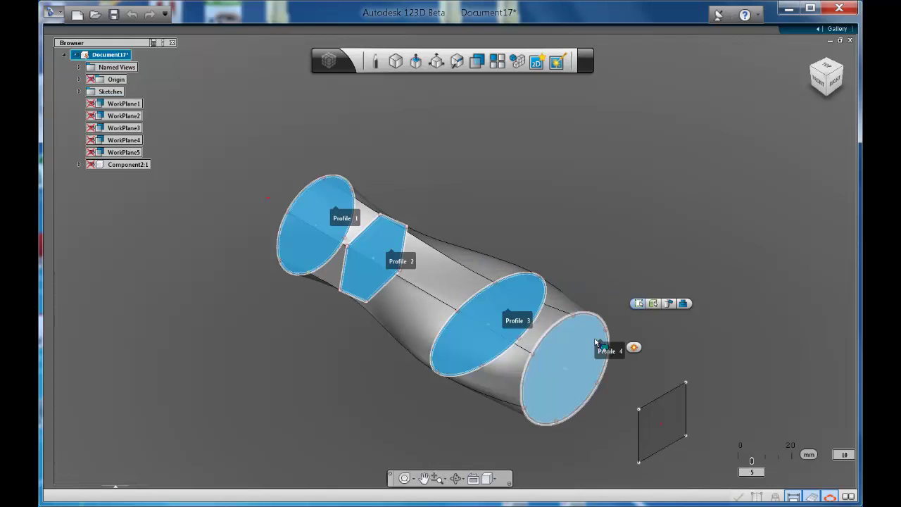
click(680, 416)
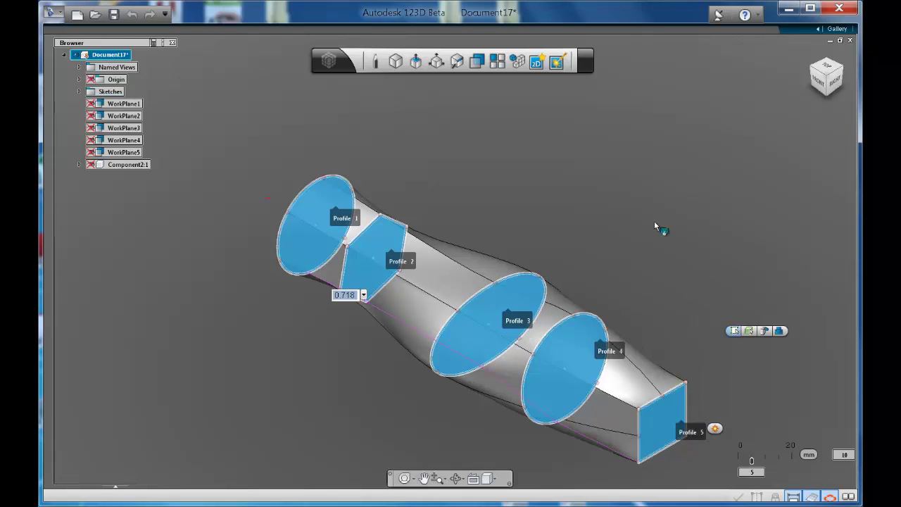
Step: Confirm the loft as a solid, then orbit and pan to view its end
key(Return)
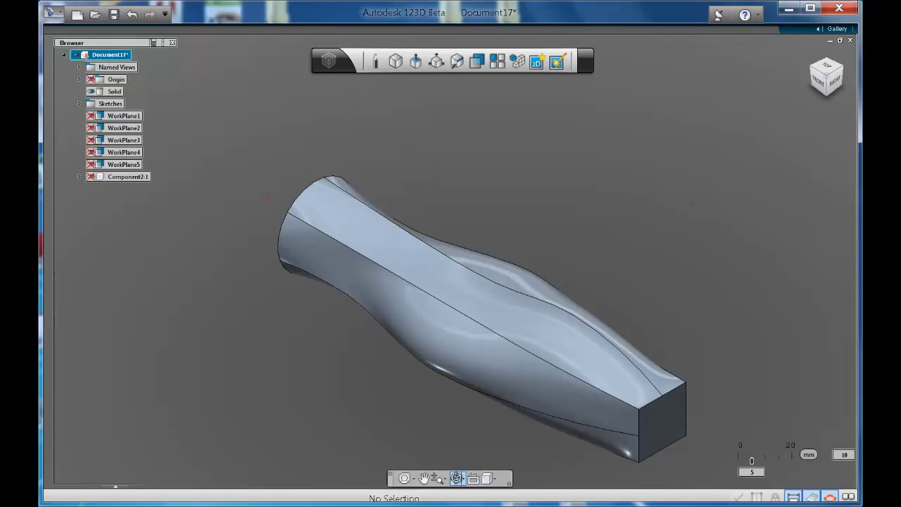
click(455, 477)
drag(479, 180, 585, 246)
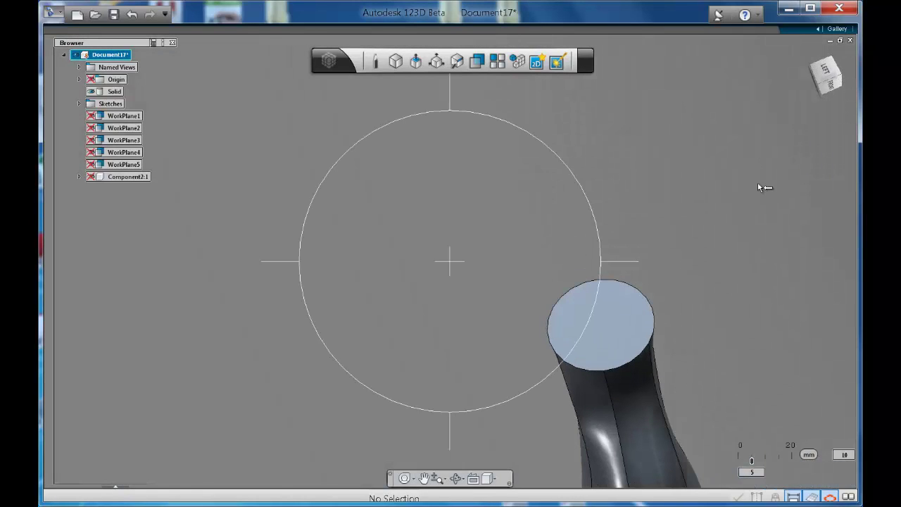
click(425, 478)
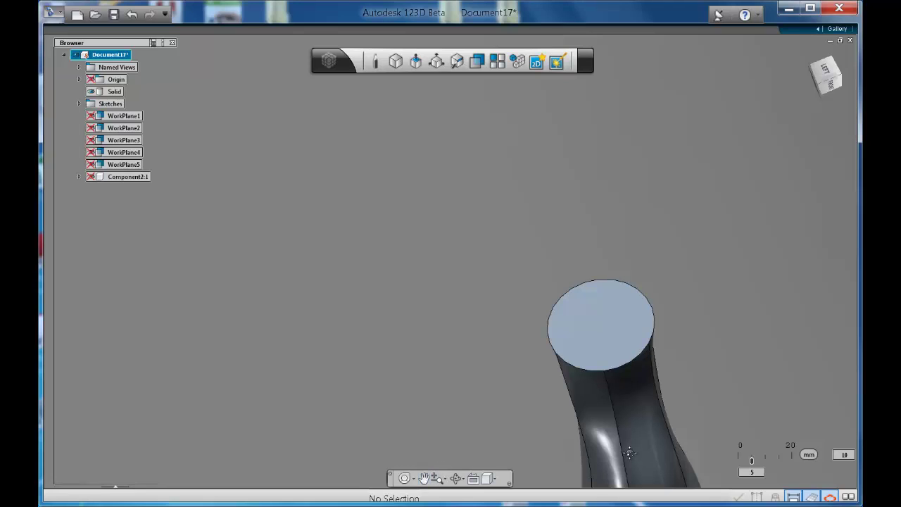
drag(612, 425, 537, 212)
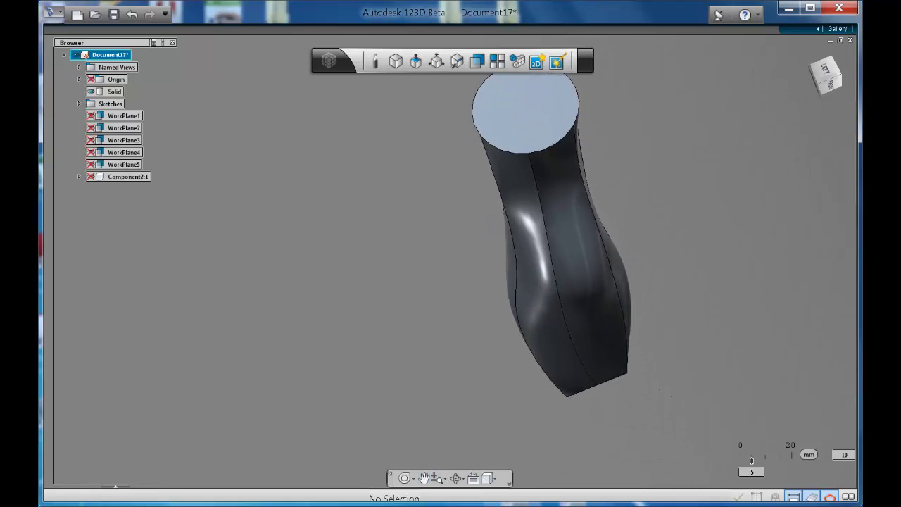
Step: Orbit the solid from several angles until its square end faces the view
click(454, 479)
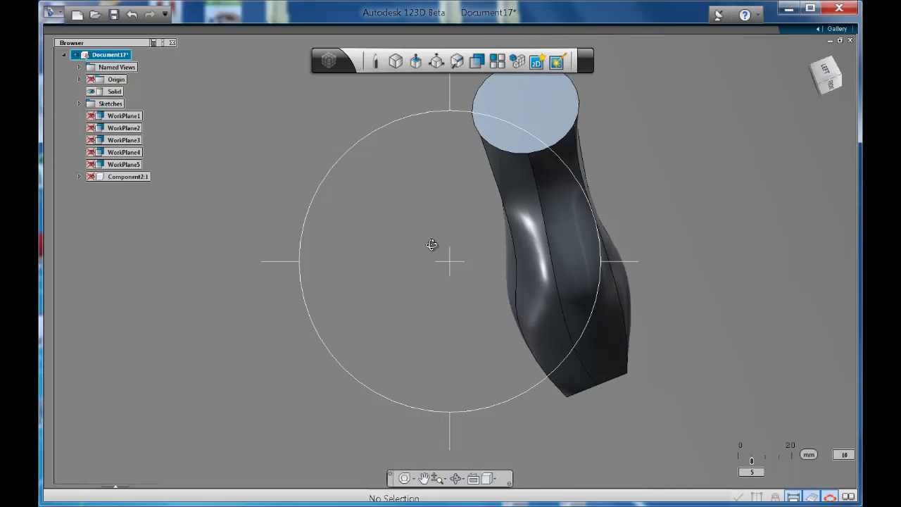
drag(430, 245, 610, 251)
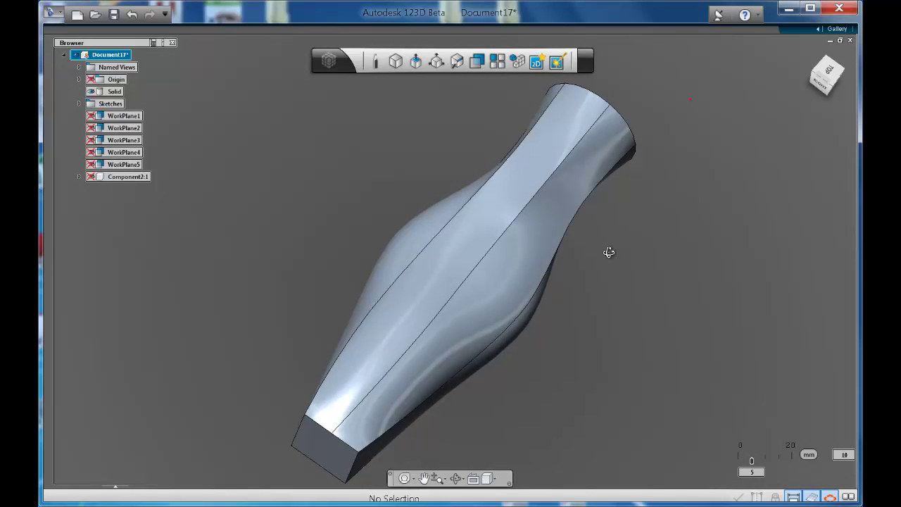
drag(609, 252, 668, 224)
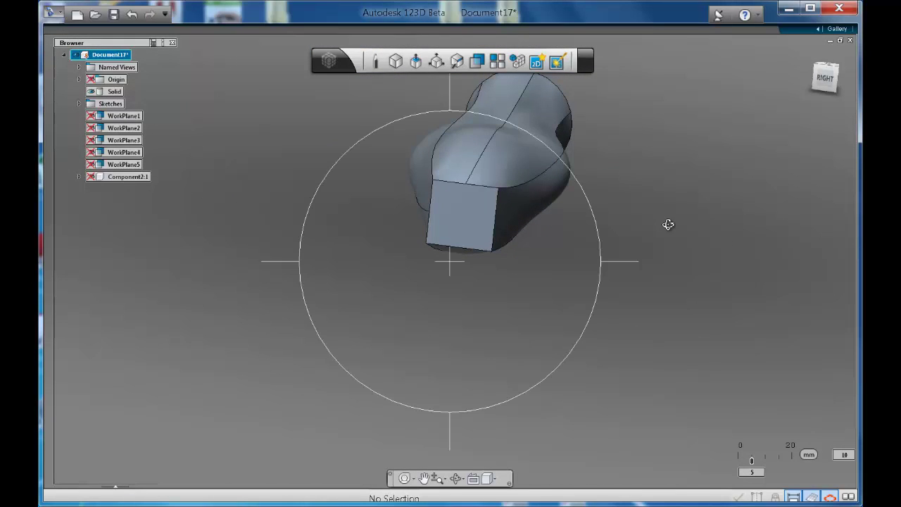
key(Escape)
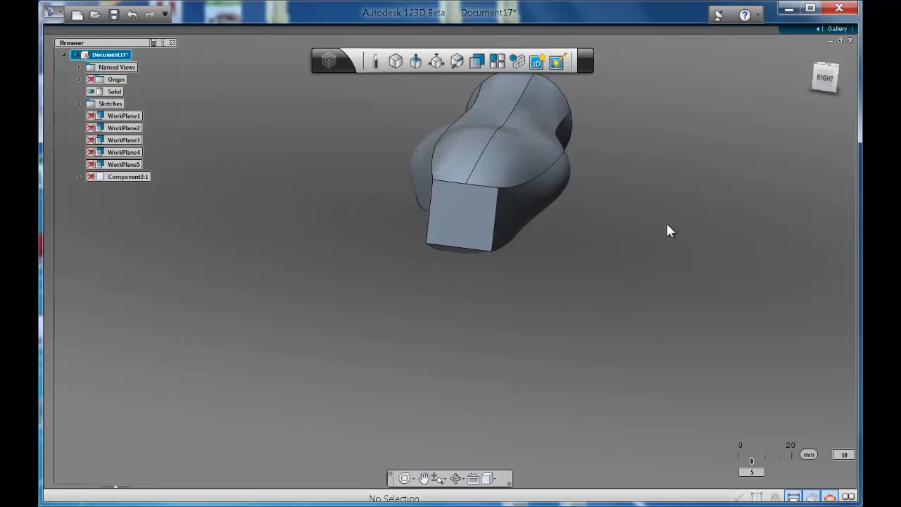